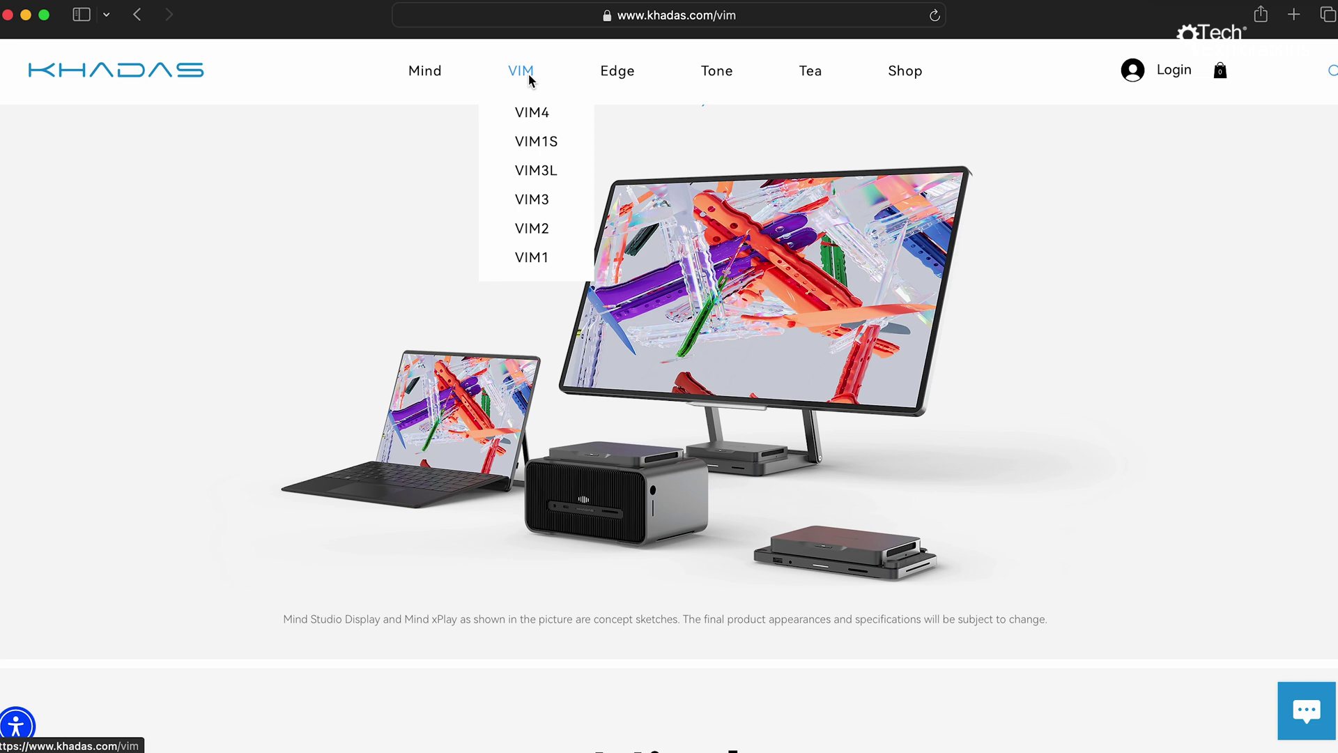
Step: Open the VIM1S product page and scroll through its $59.00 price, Key Features, Documentation and In The Box
scroll(591, 322, "down", 5)
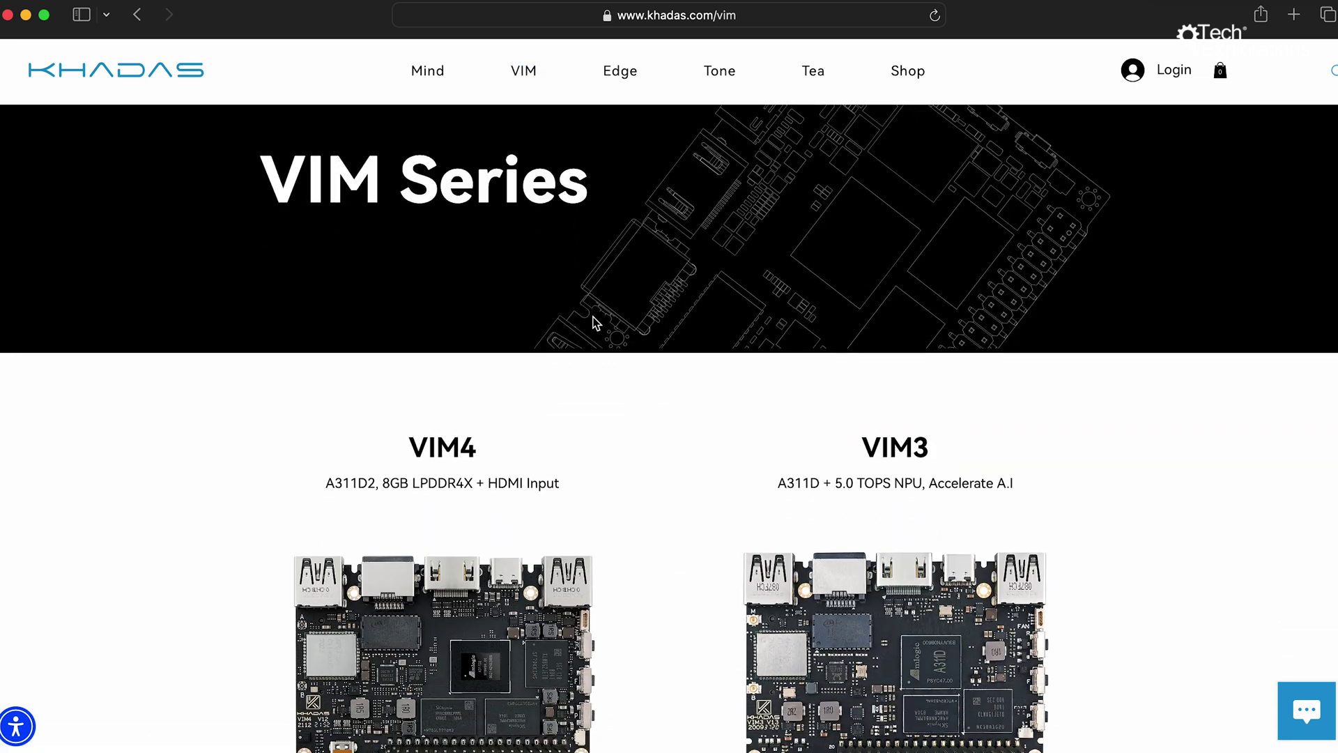
scroll(593, 322, "down", 5)
left_click(934, 339)
scroll(934, 340, "down", 5)
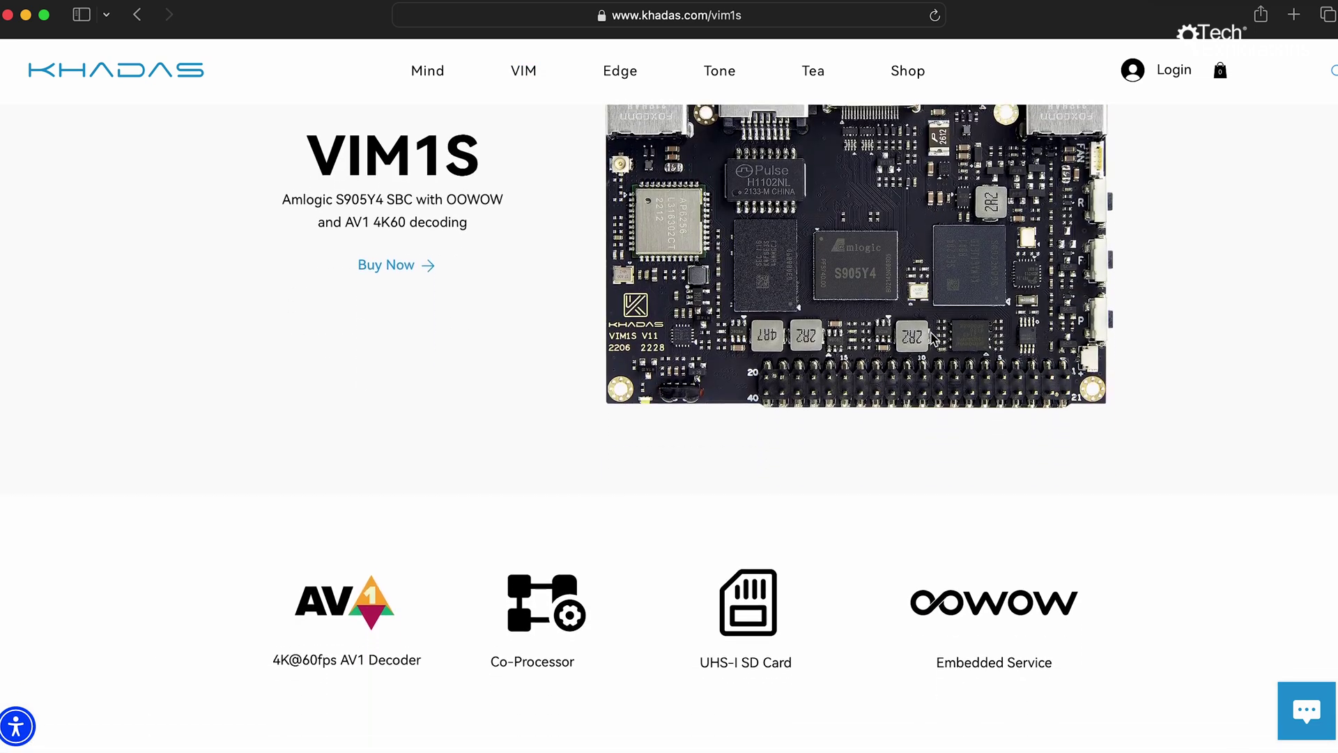
scroll(934, 339, "down", 3)
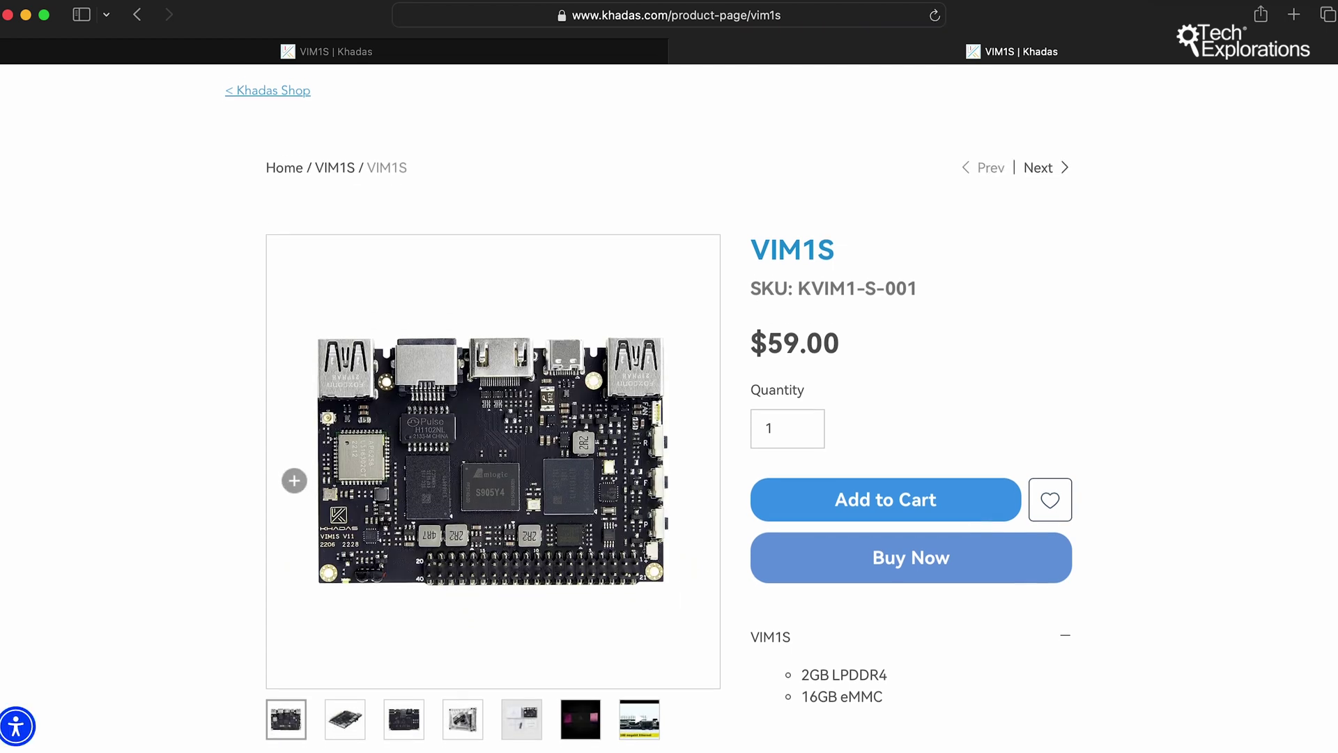
scroll(294, 480, "down", 3)
scroll(294, 480, "down", 5)
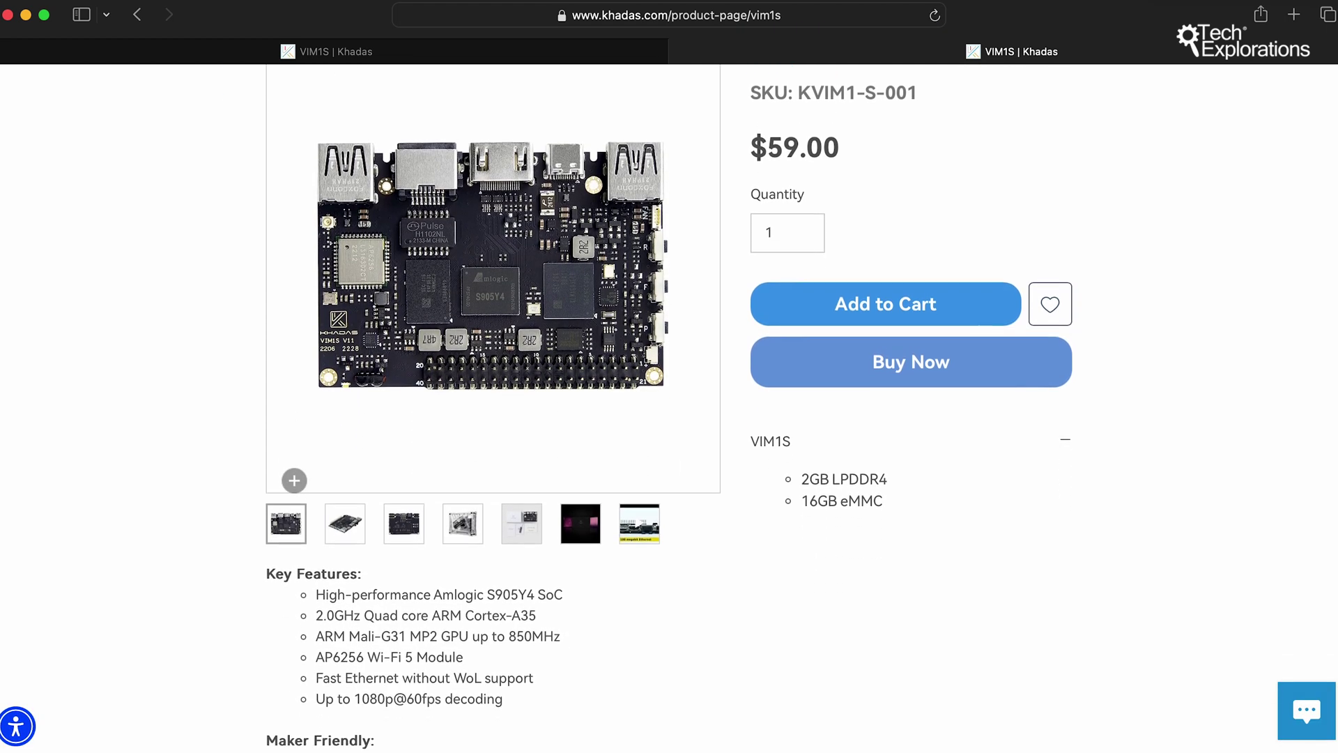
scroll(282, 471, "down", 2)
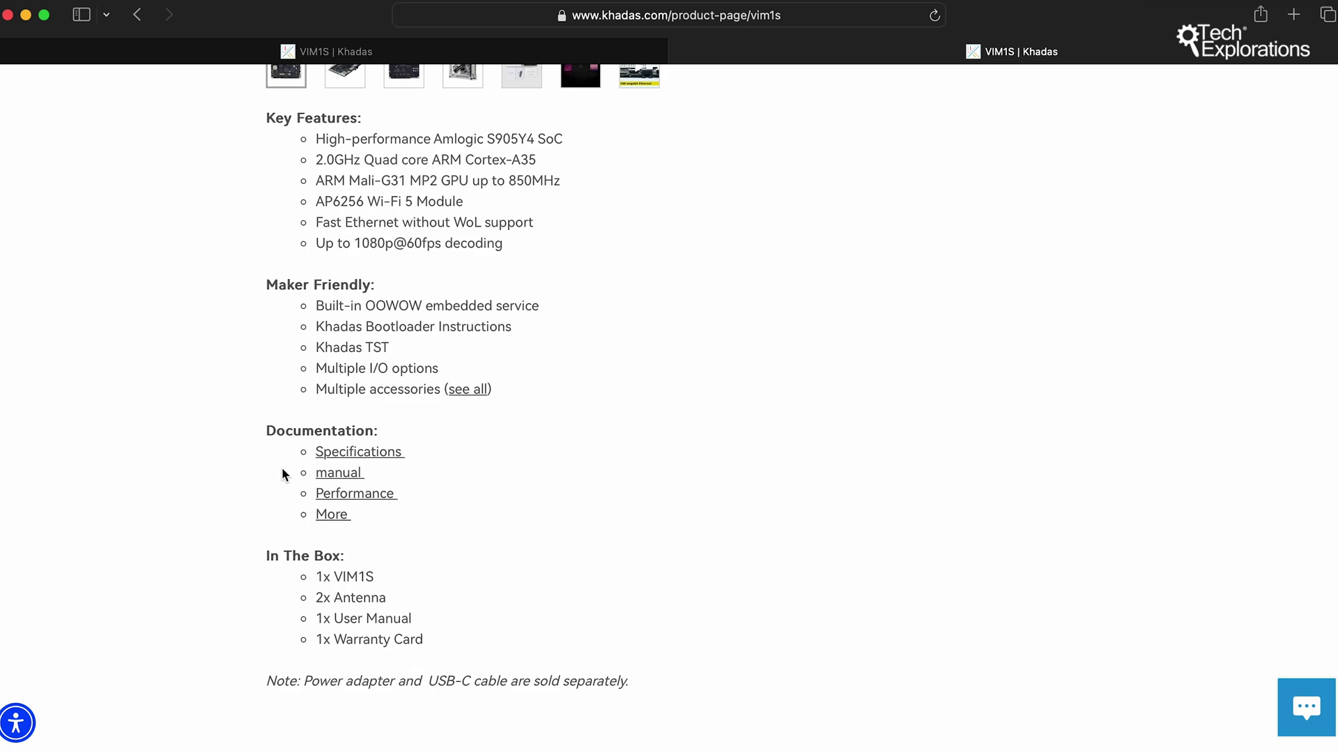
scroll(282, 472, "up", 8)
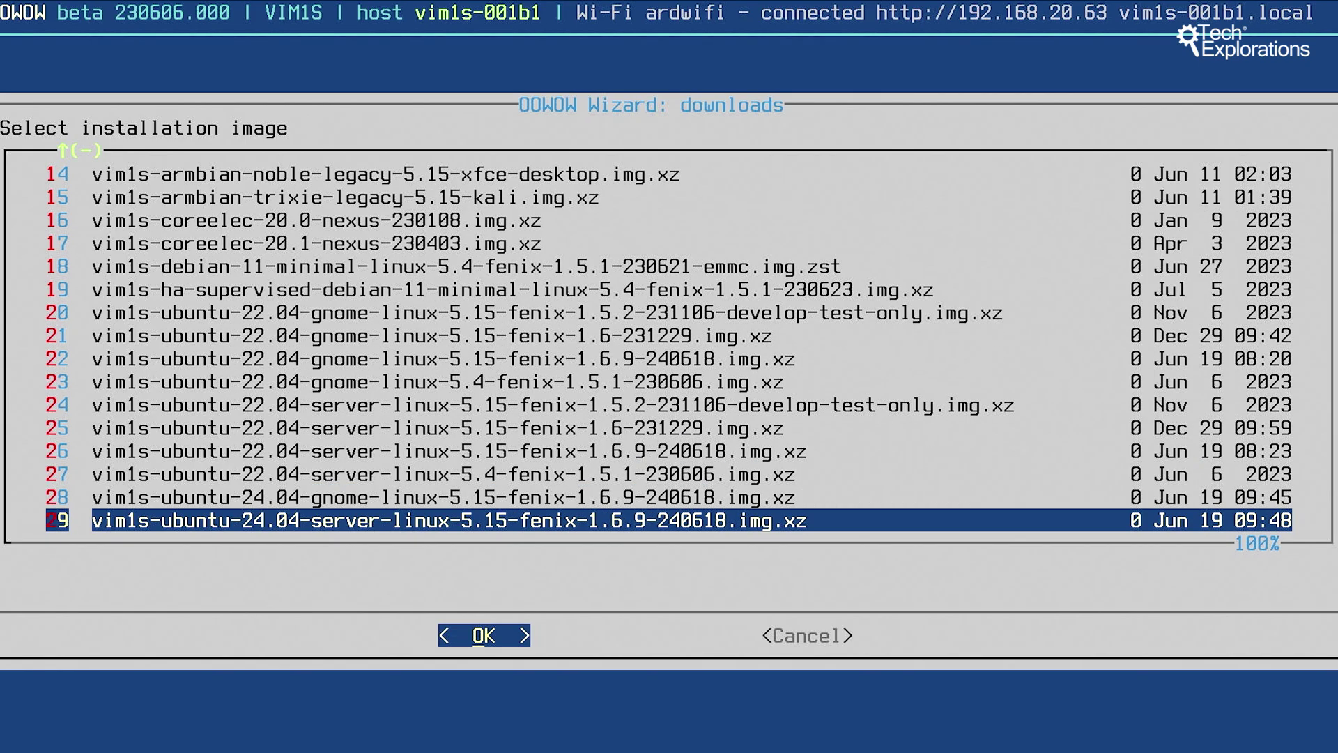
Step: Step through the image list between the Ubuntu 22.04 server and Ubuntu 24.04 gnome images
key("Up")
key("Up")
key("Up")
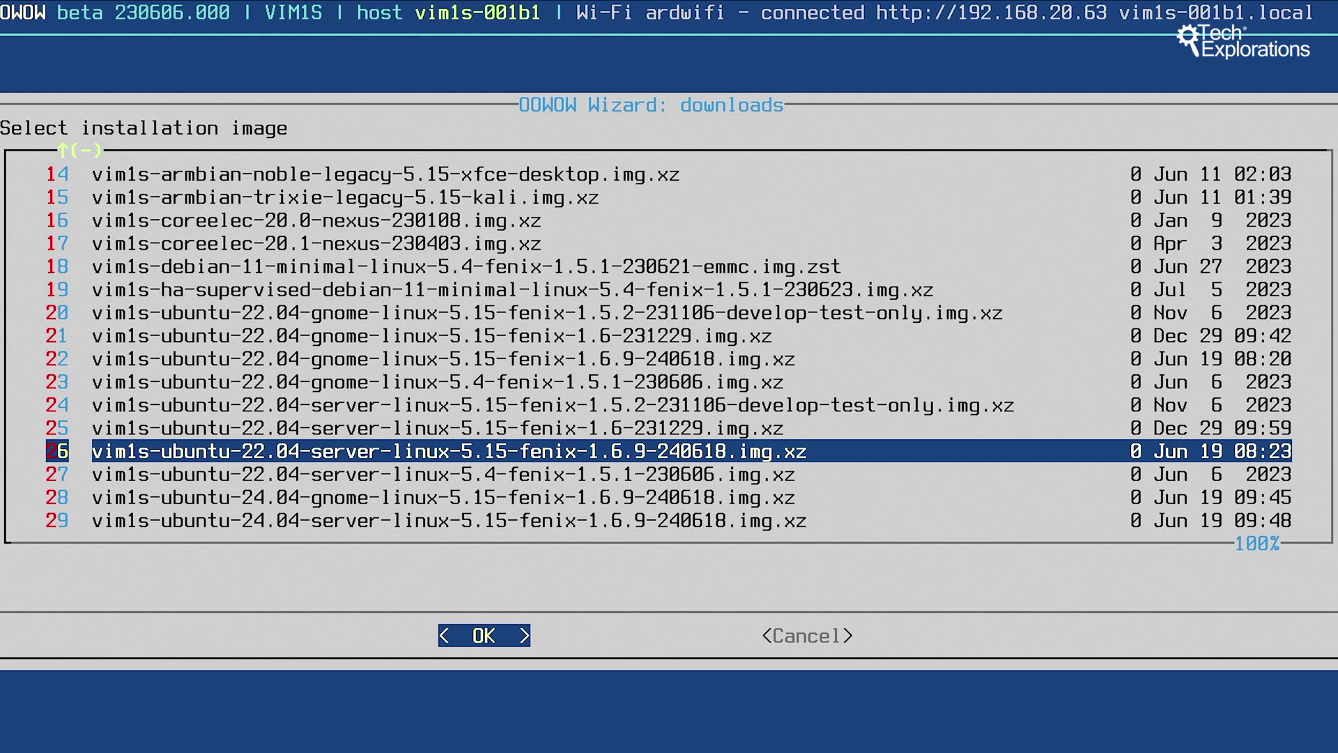
key("Down")
key("Down")
key("Down")
key("Up")
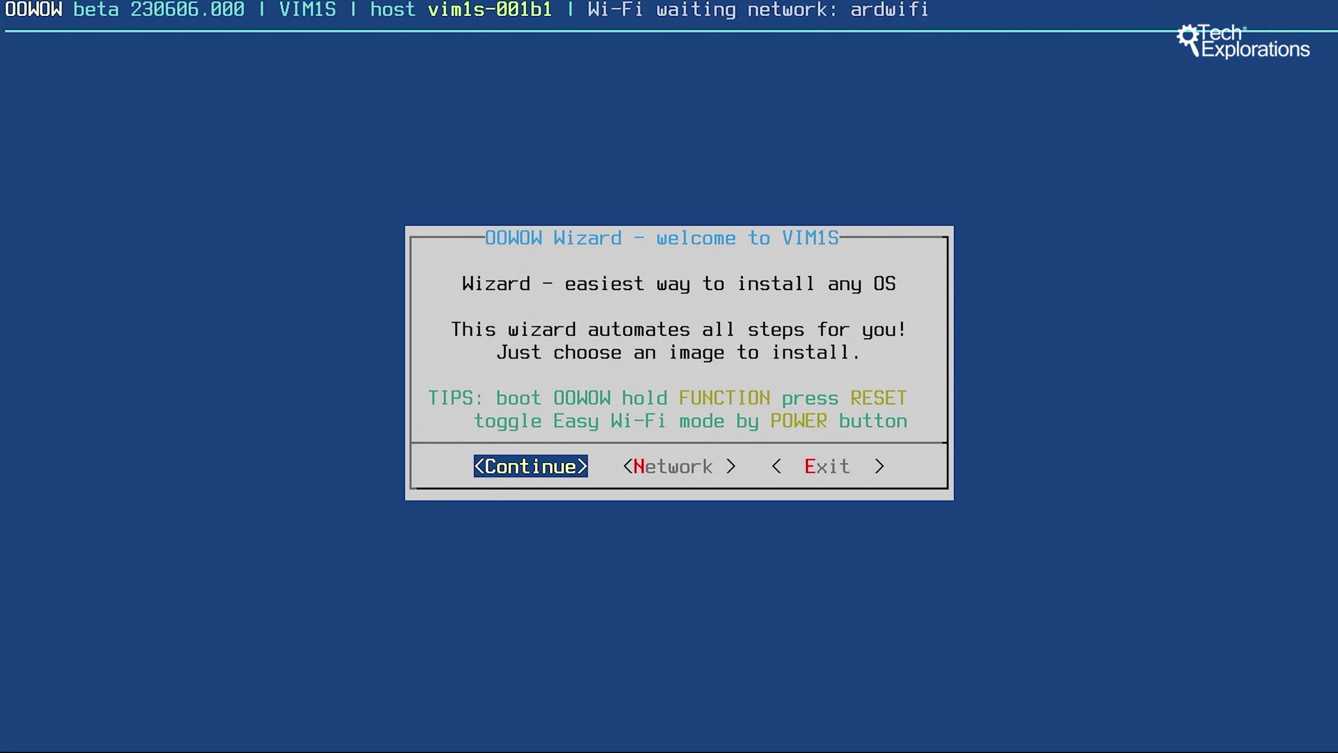
Step: Connect the board to the Wi-Fi network through Network > Wi-Fi > Wi-Fi Select Connection
key("Right")
key("Return")
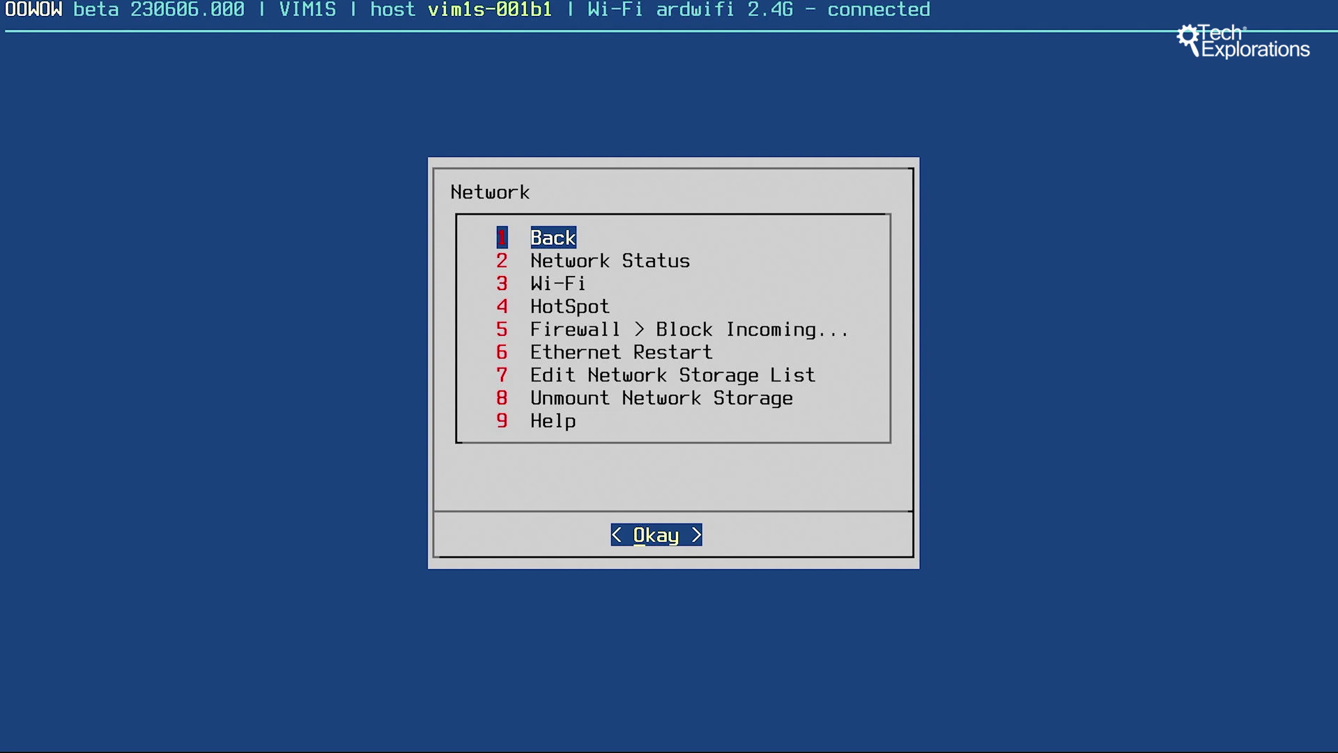
key("Down")
key("Down")
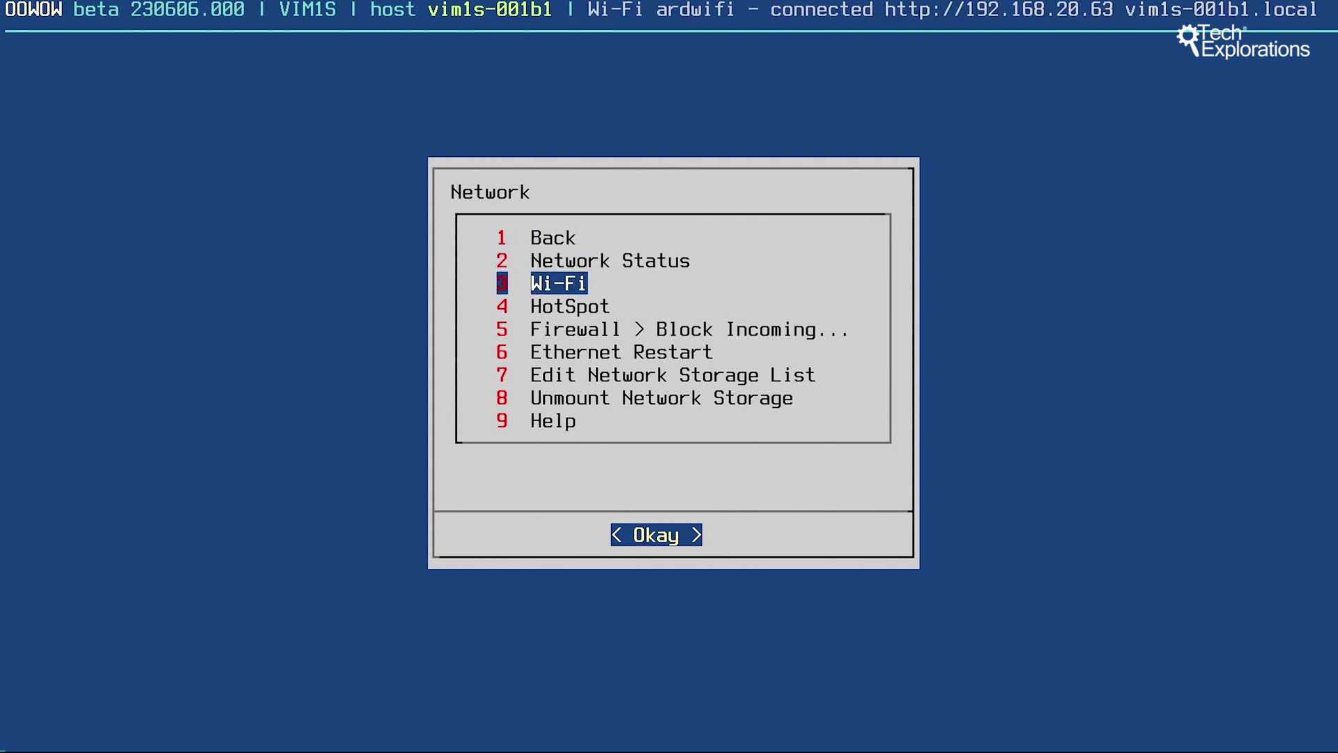
key("Return")
key("Down")
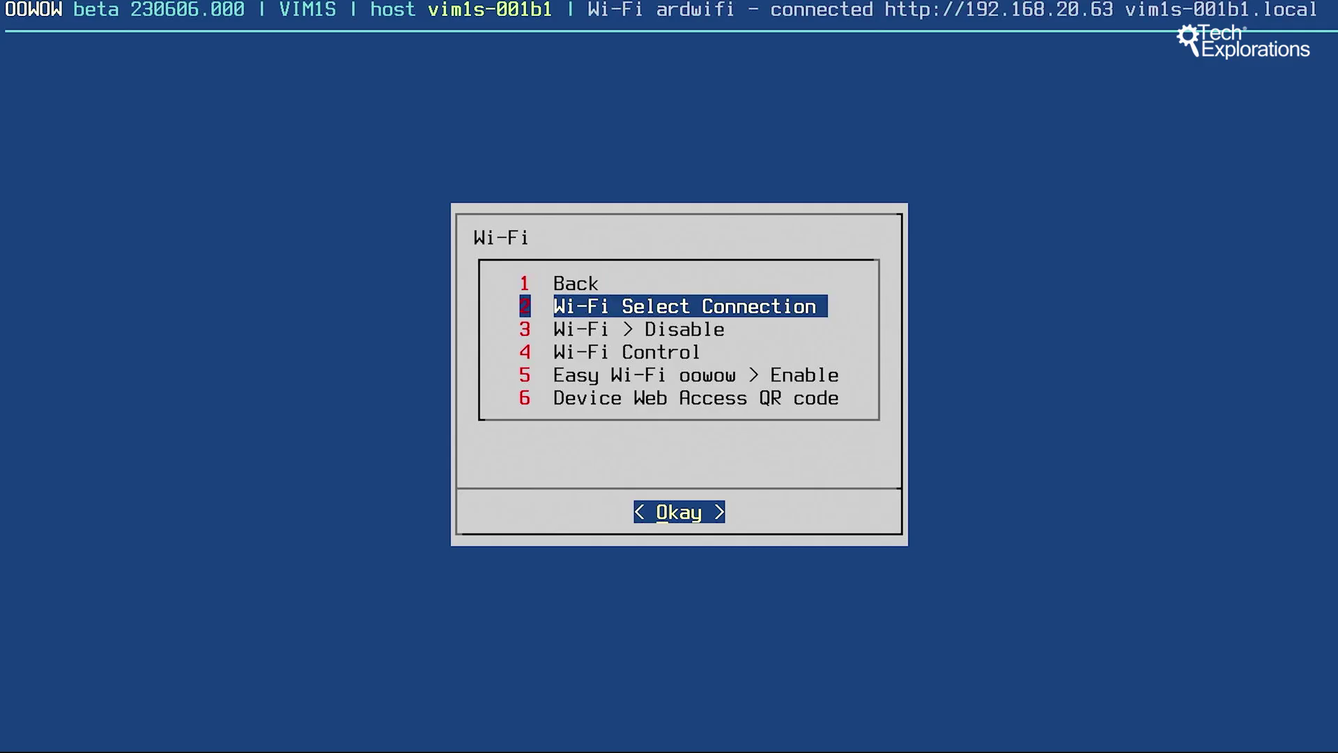
key("Return")
key("Down")
key("Down")
key("Down")
key("Down")
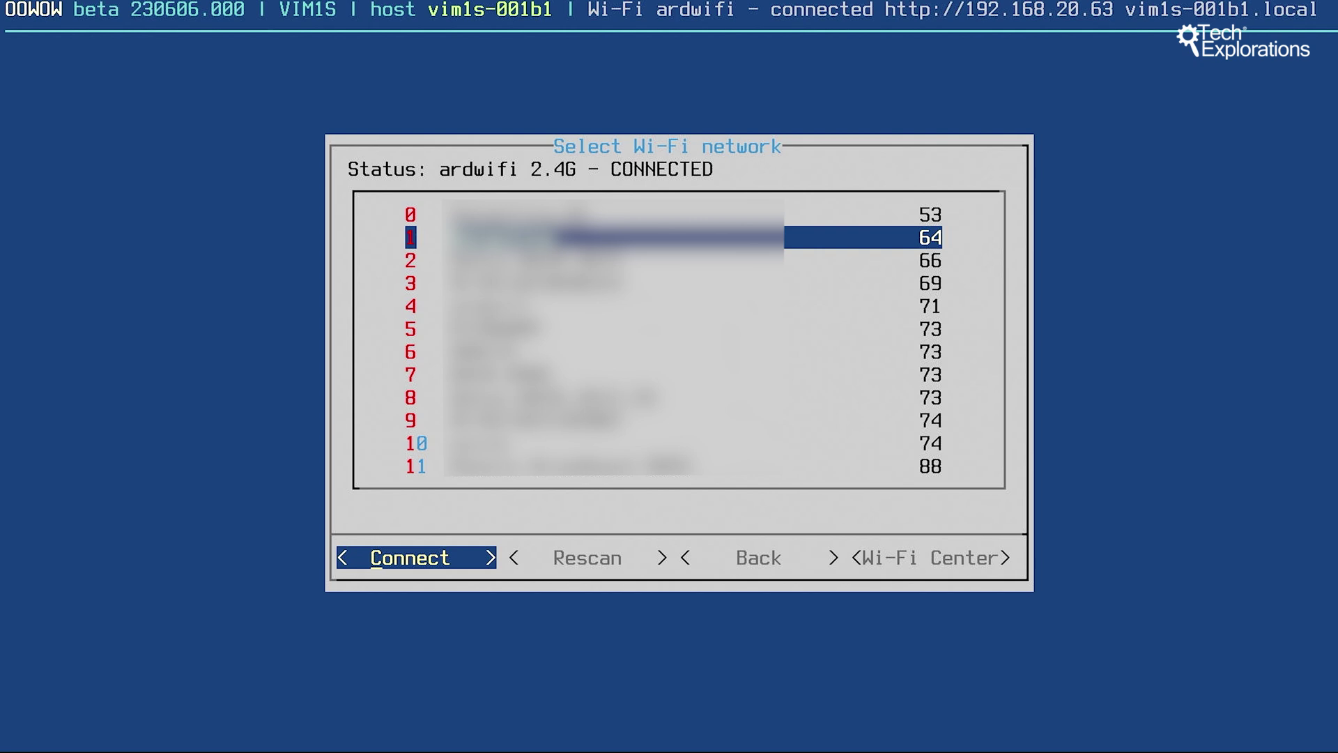
key("Return")
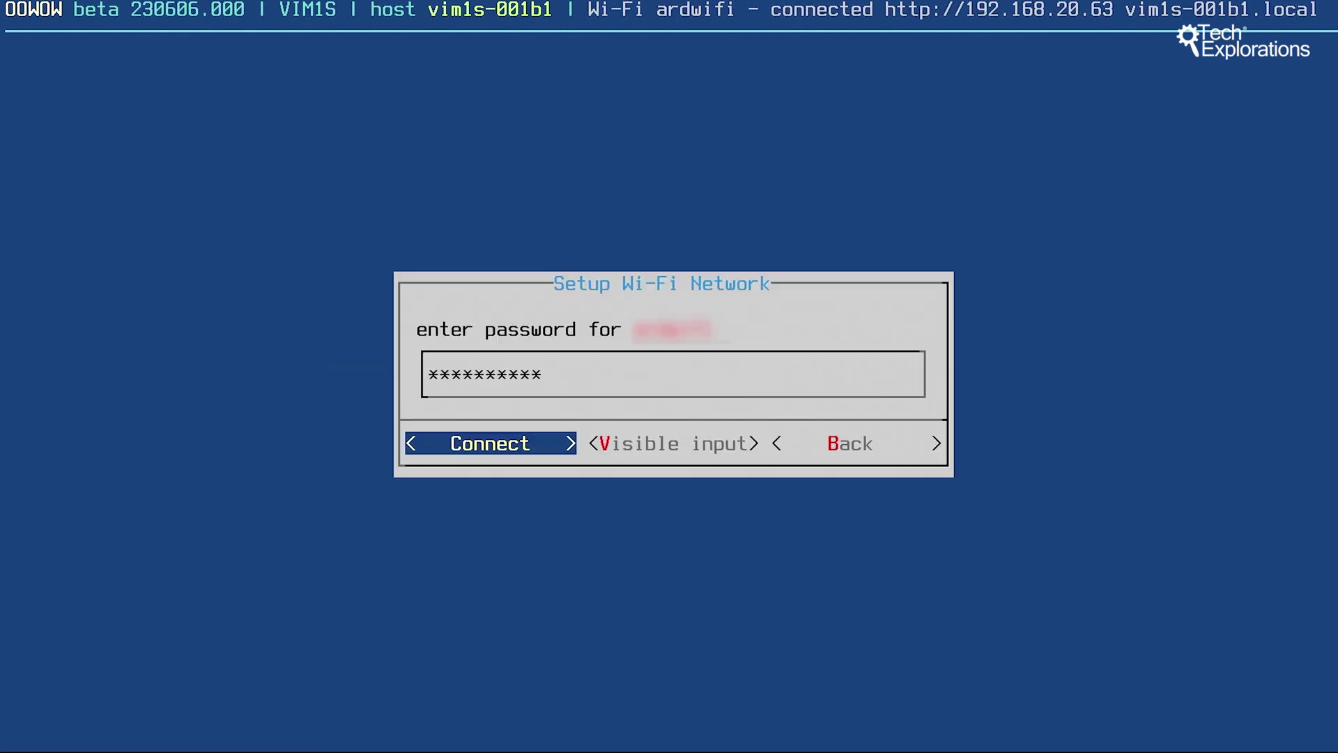
key("Return")
key("Escape")
Step: Download the Ubuntu 24.04 gnome image (item 28) and install it onto the board
key("Return")
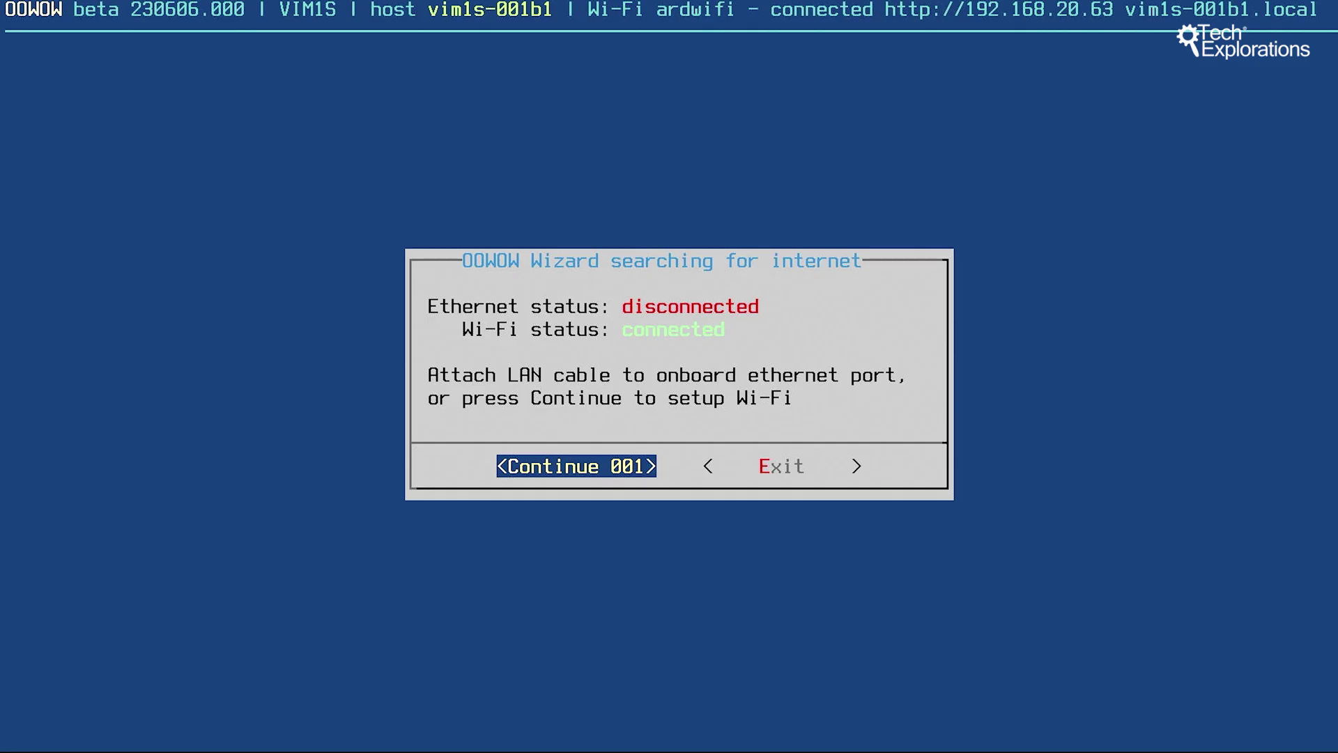
key("Down")
key("Down")
key("Down")
key("Down")
key("Down")
key("Down")
key("Down")
key("Down")
key("Down")
key("Down")
key("Down")
key("Down")
key("Down")
key("Down")
key("Down")
key("Down")
key("Down")
key("Down")
key("Down")
key("Down")
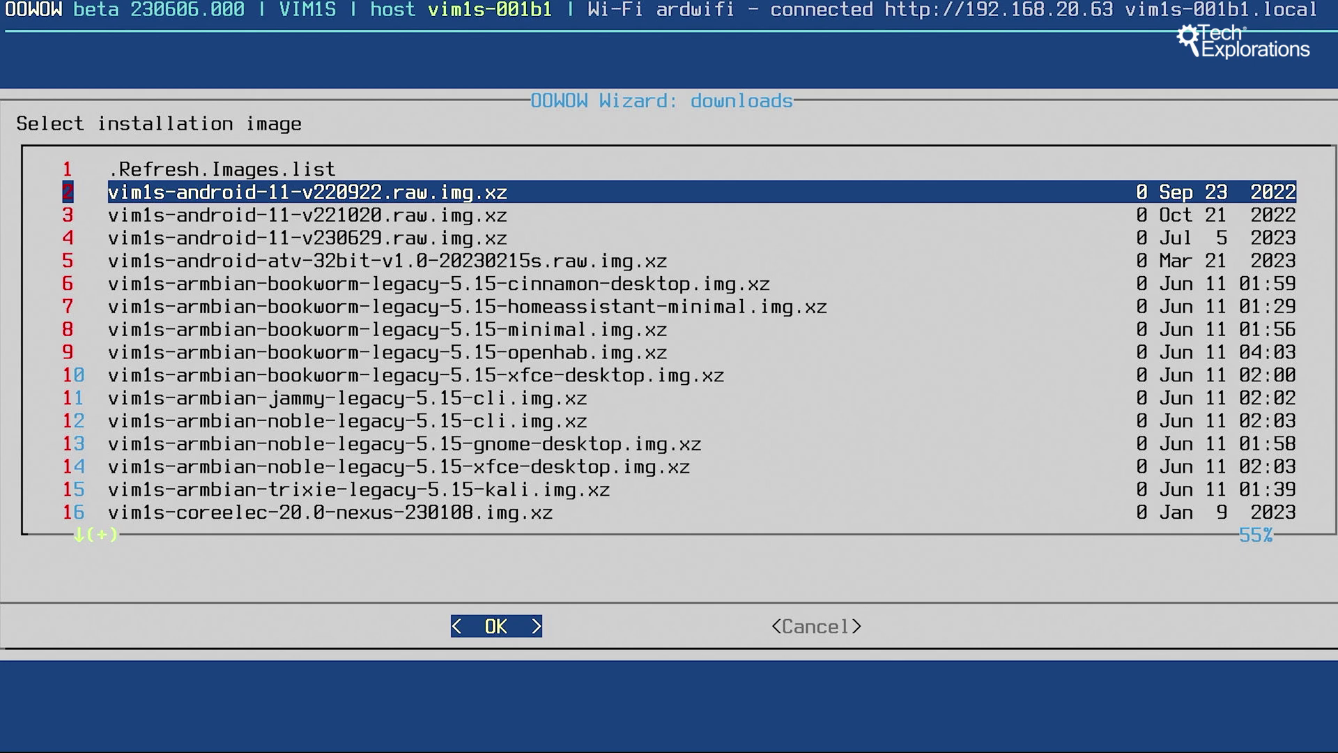
key("Up")
key("Return")
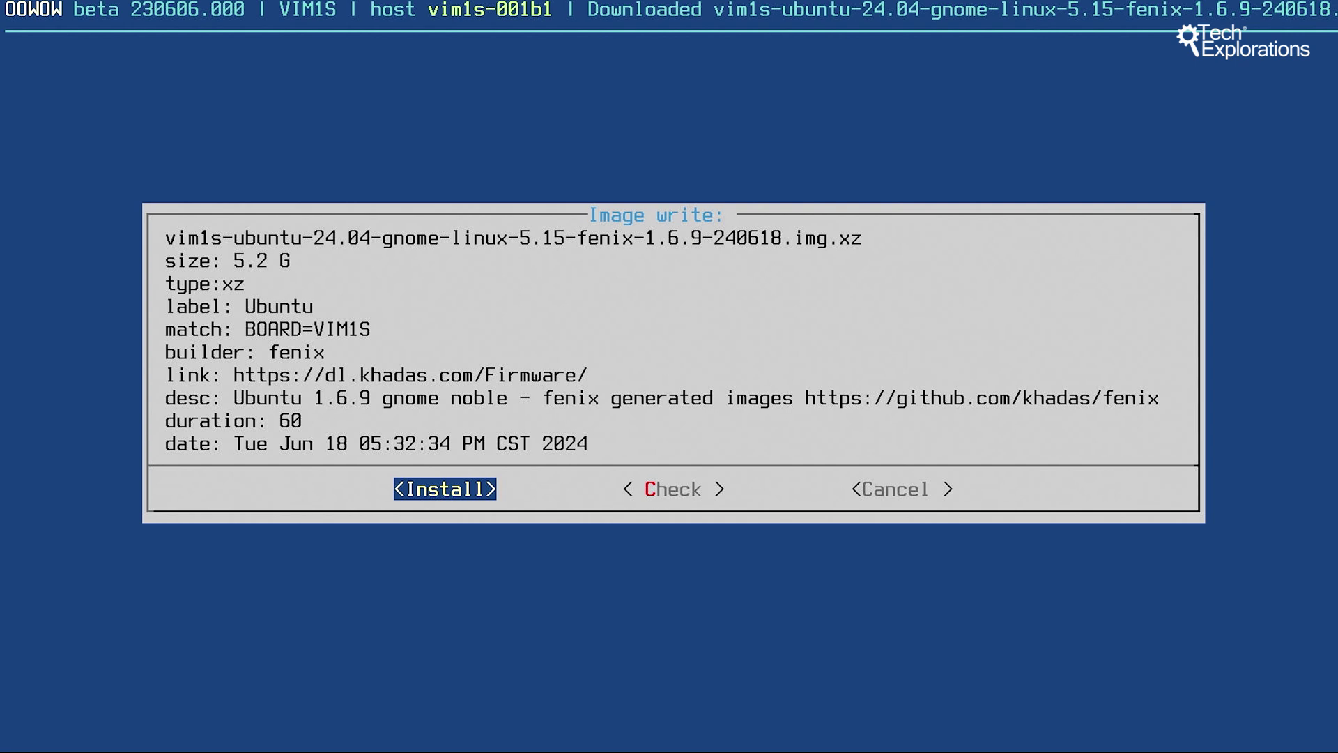
key("Return")
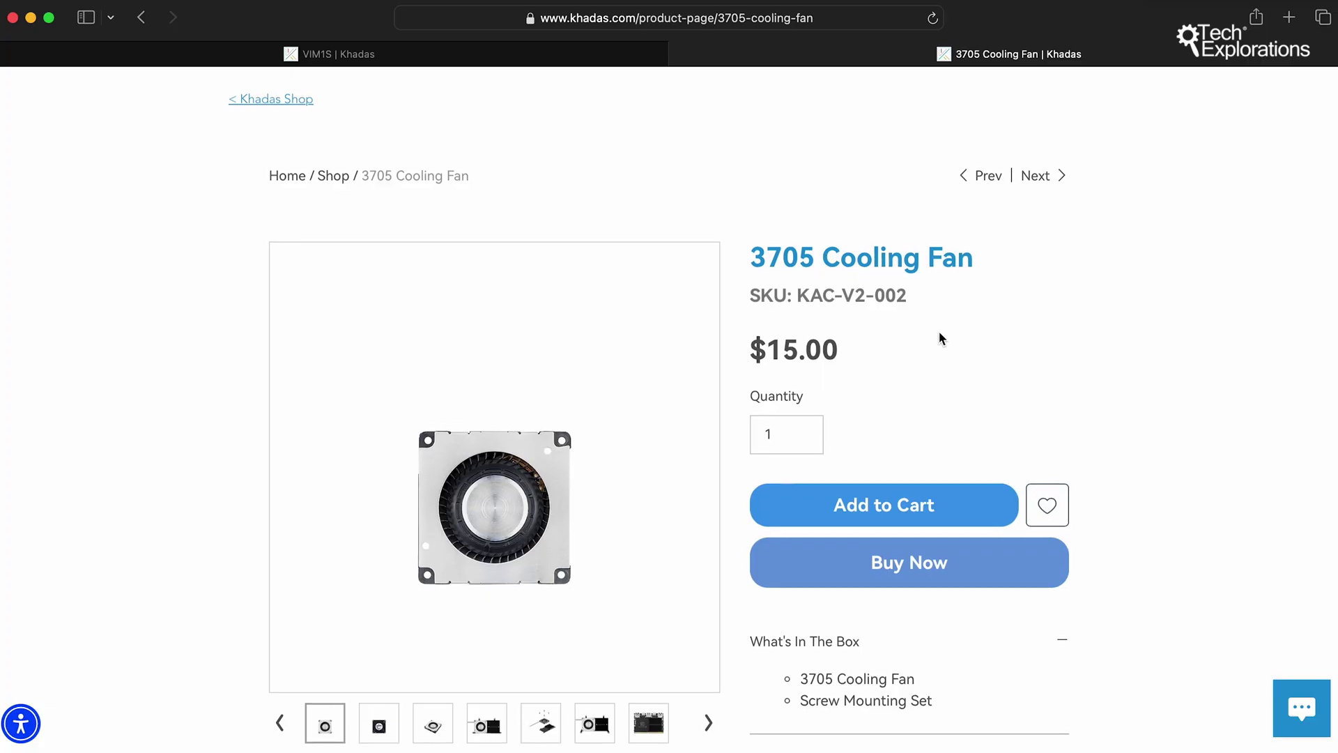
Step: View the 3705 Cooling Fan gallery photos of the fan on its heatsink and in a clear case
scroll(941, 338, "down", 3)
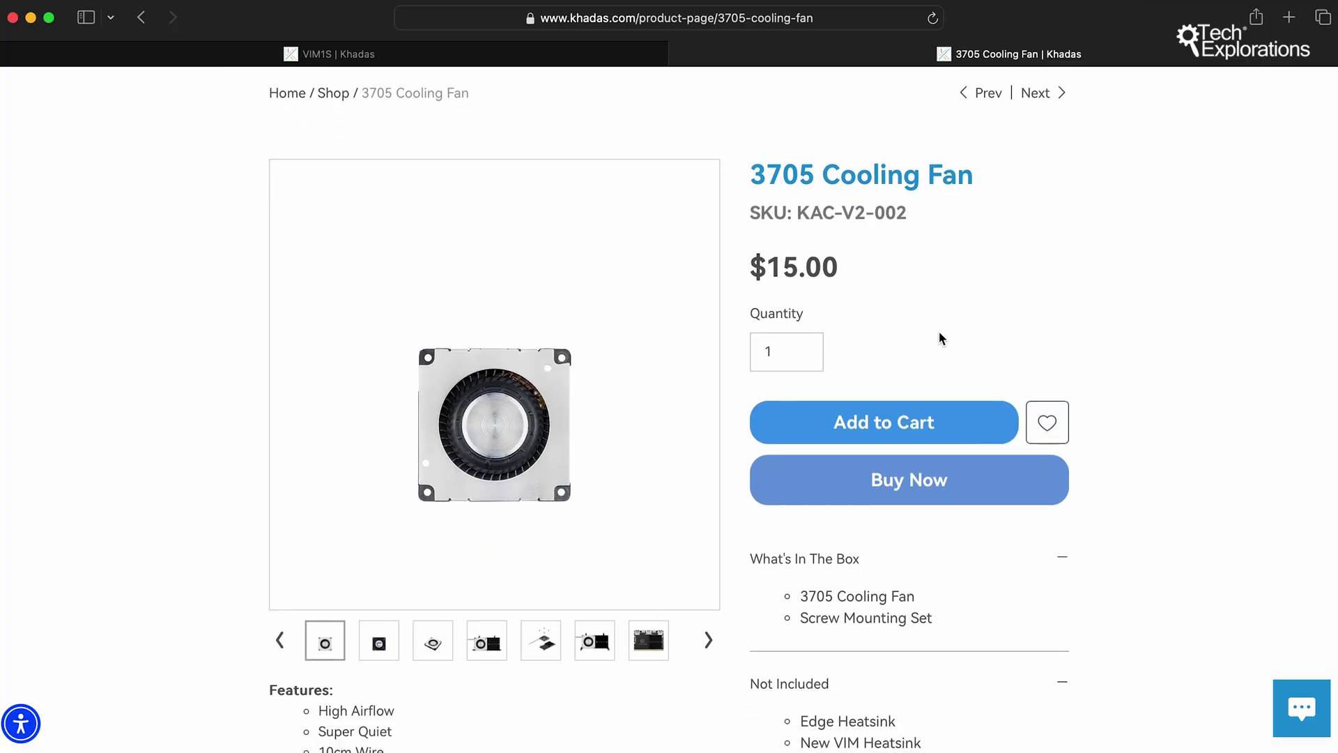
left_click(585, 605)
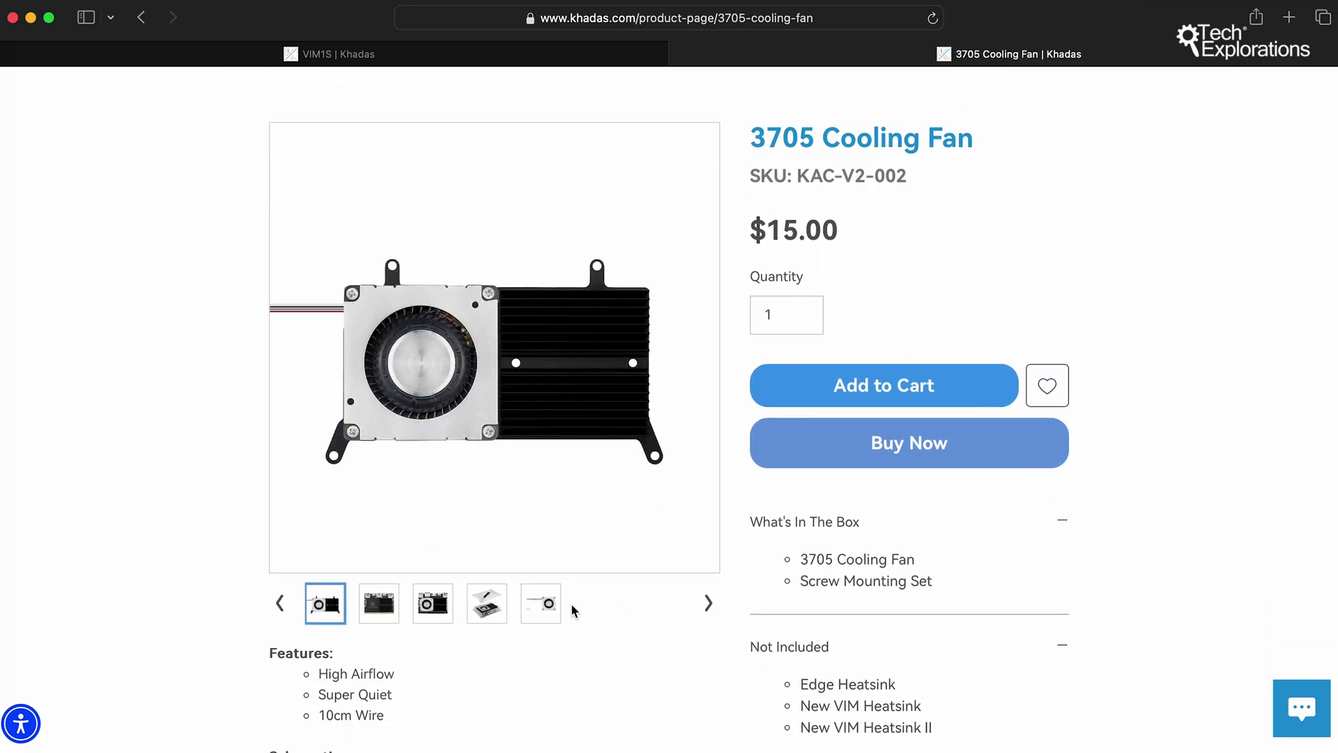
left_click(504, 612)
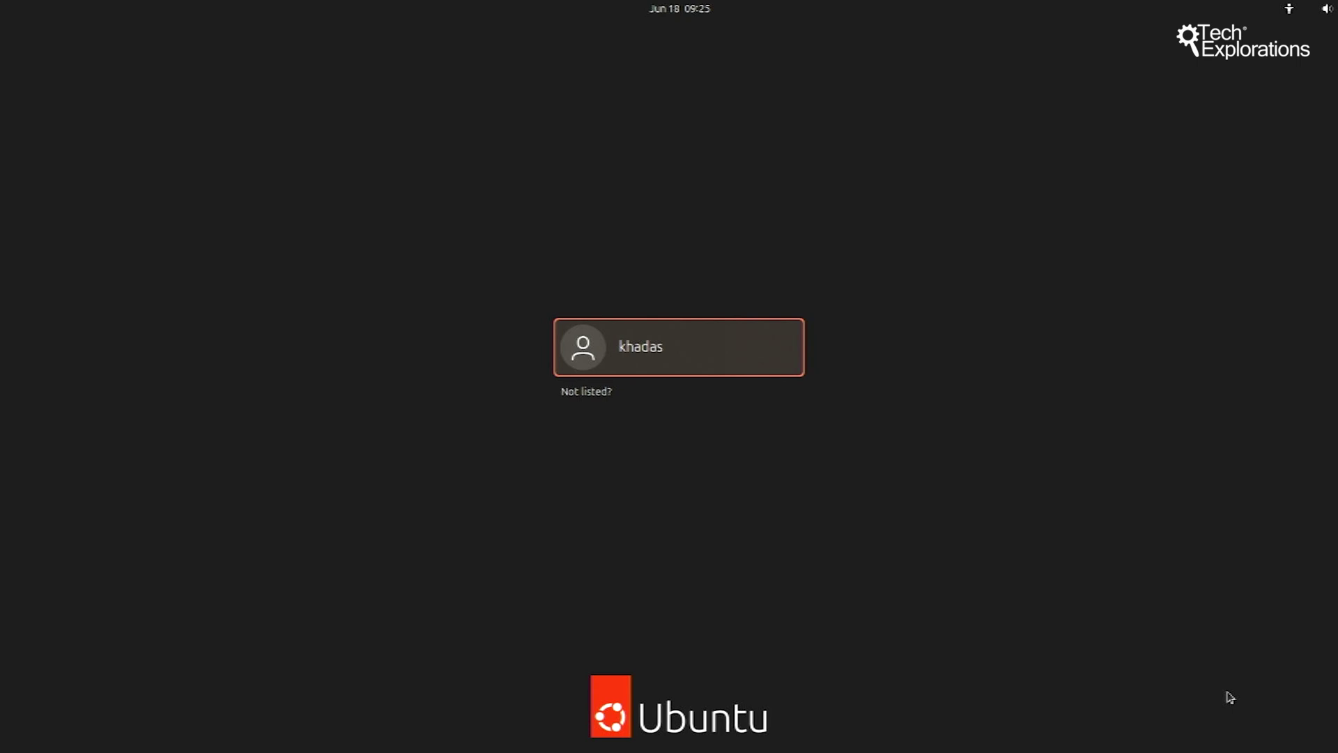
Step: Choose the board's user account on the login screen and sign in with its password
left_click(629, 351)
type("khadas")
key("Return")
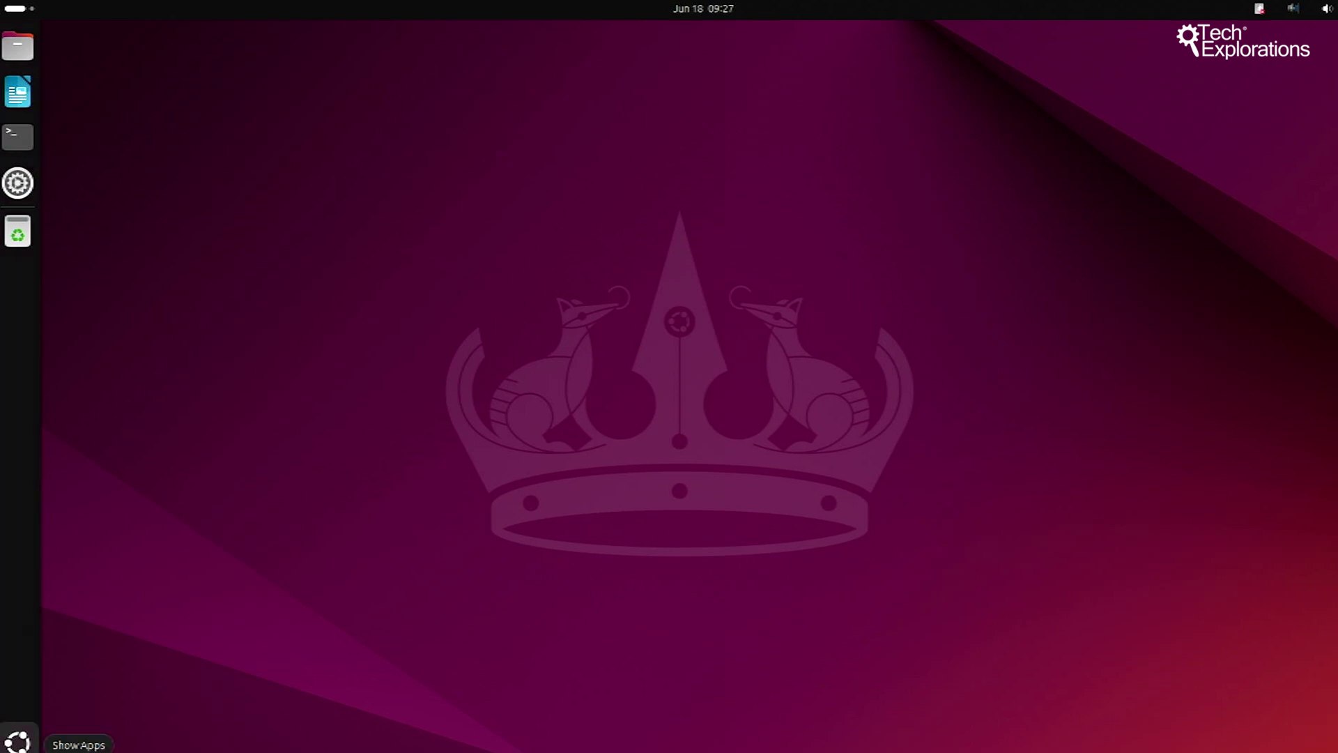
Step: Launch LibreOffice Calc from the Show Apps grid
left_click(21, 738)
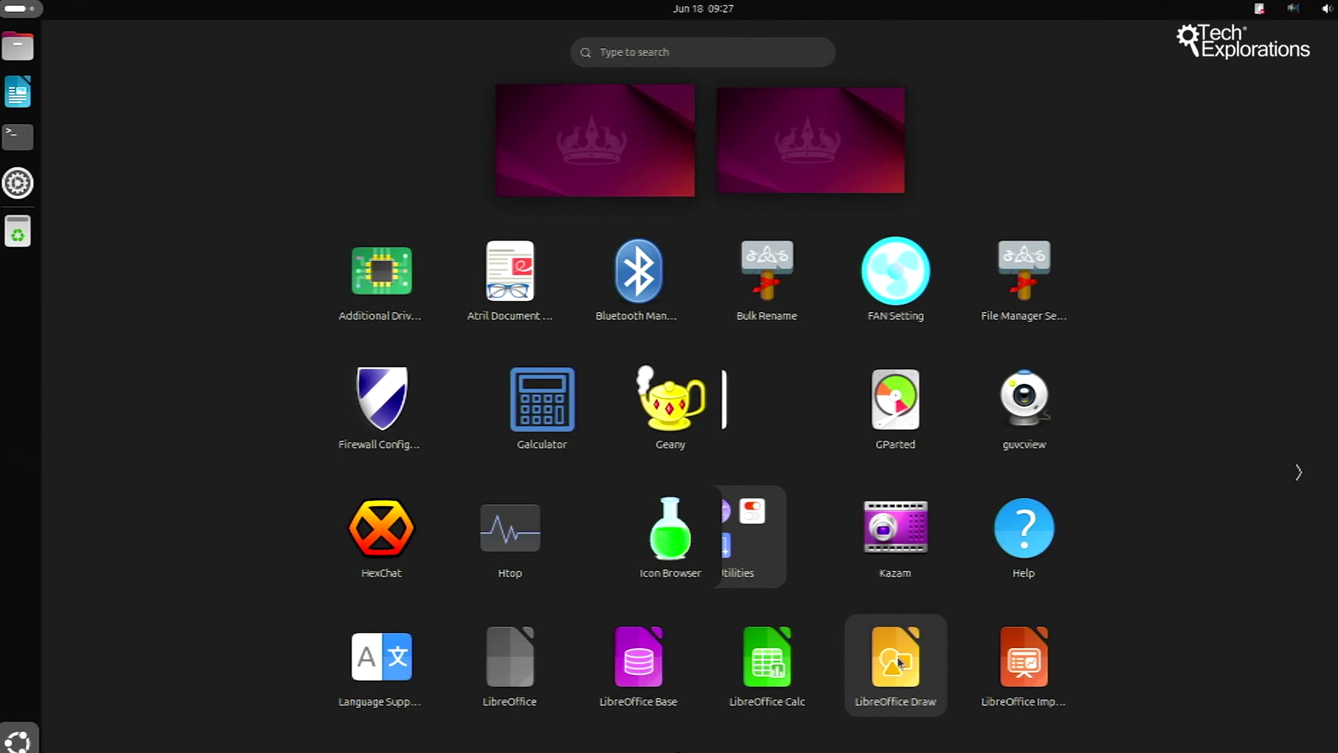
left_click(766, 656)
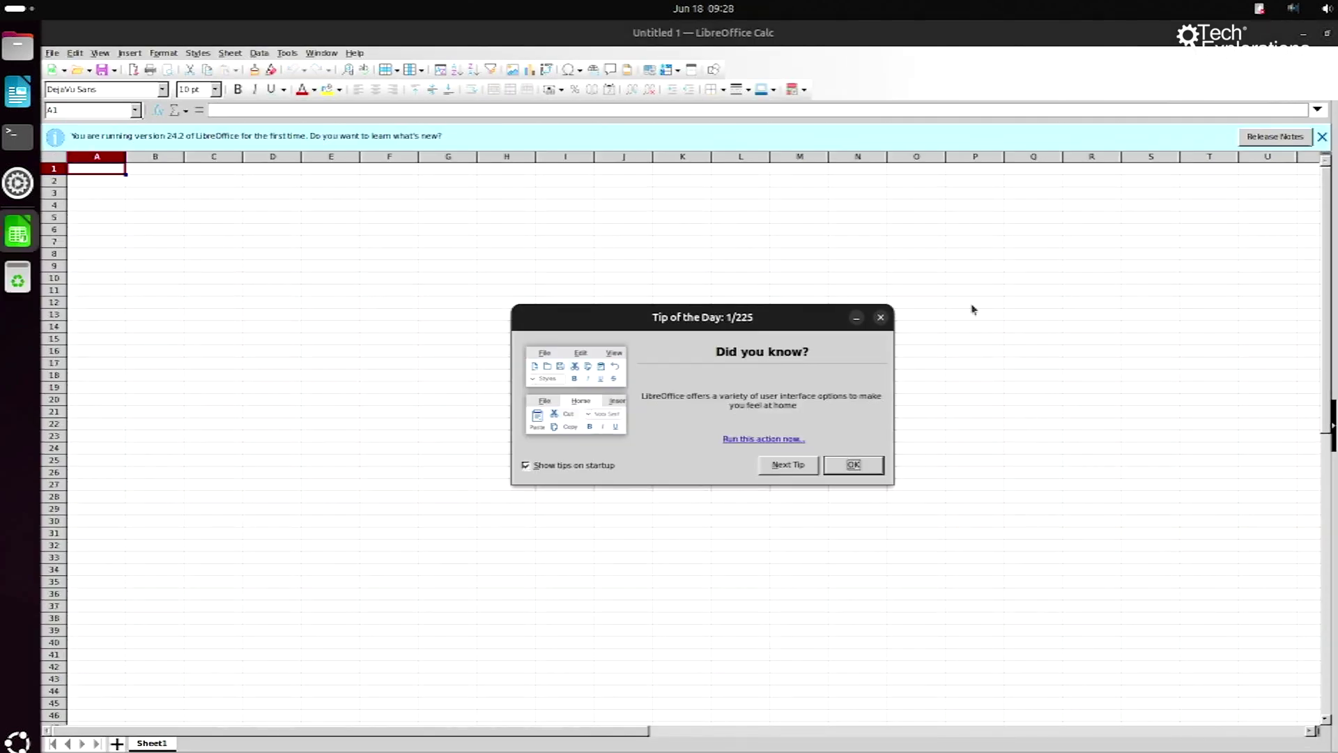
Step: Dismiss the Tip of the Day, select cells H4 and G8, then leave Calc for the desktop
left_click(866, 471)
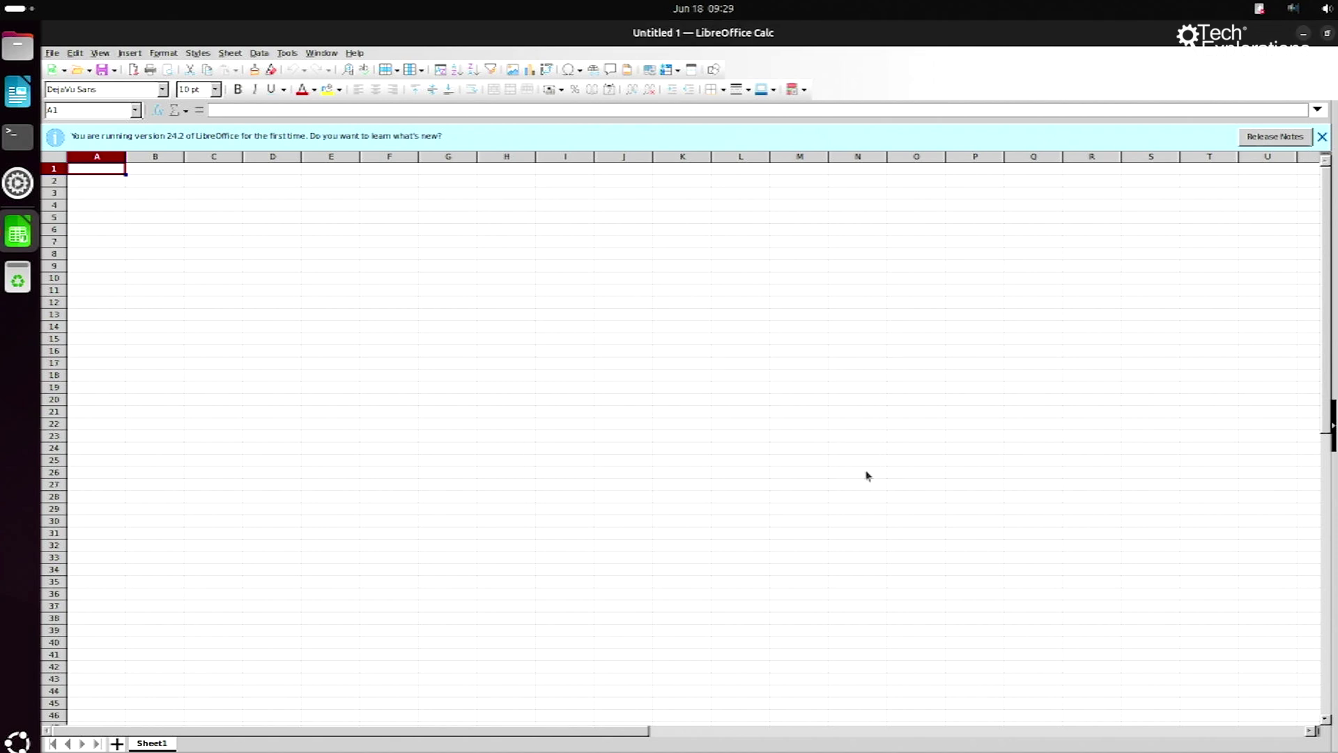
left_click(481, 206)
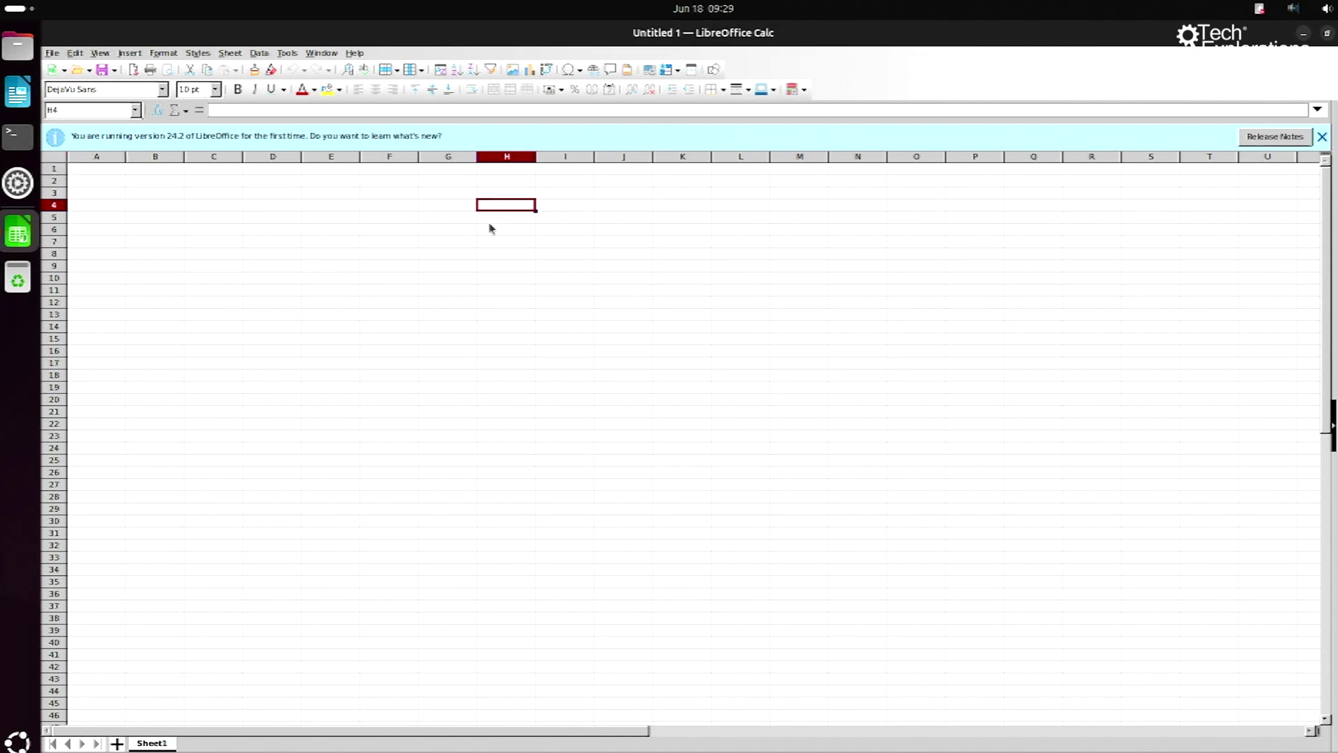
left_click(472, 255)
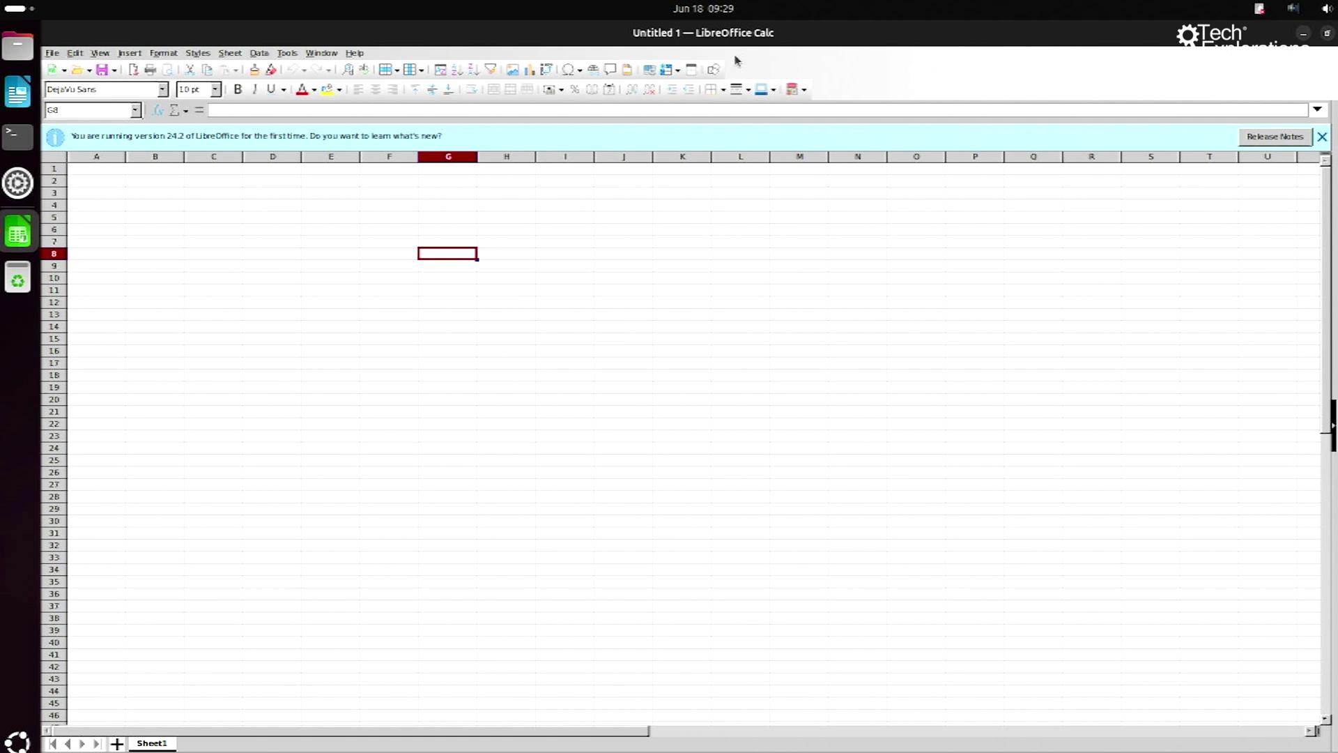
left_click(17, 183)
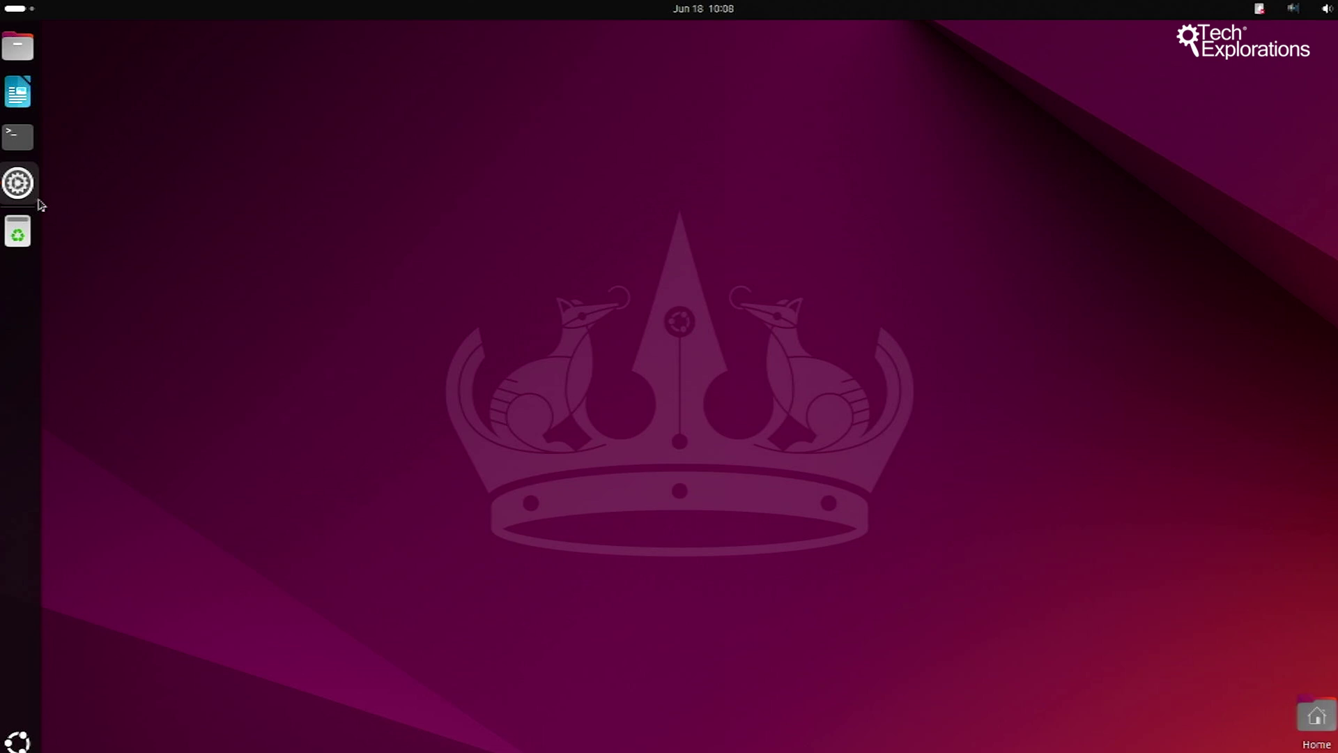
Step: Open Settings at the Ubuntu Desktop page, then launch System Information from the app grid
left_click(39, 202)
scroll(139, 209, "down", 3)
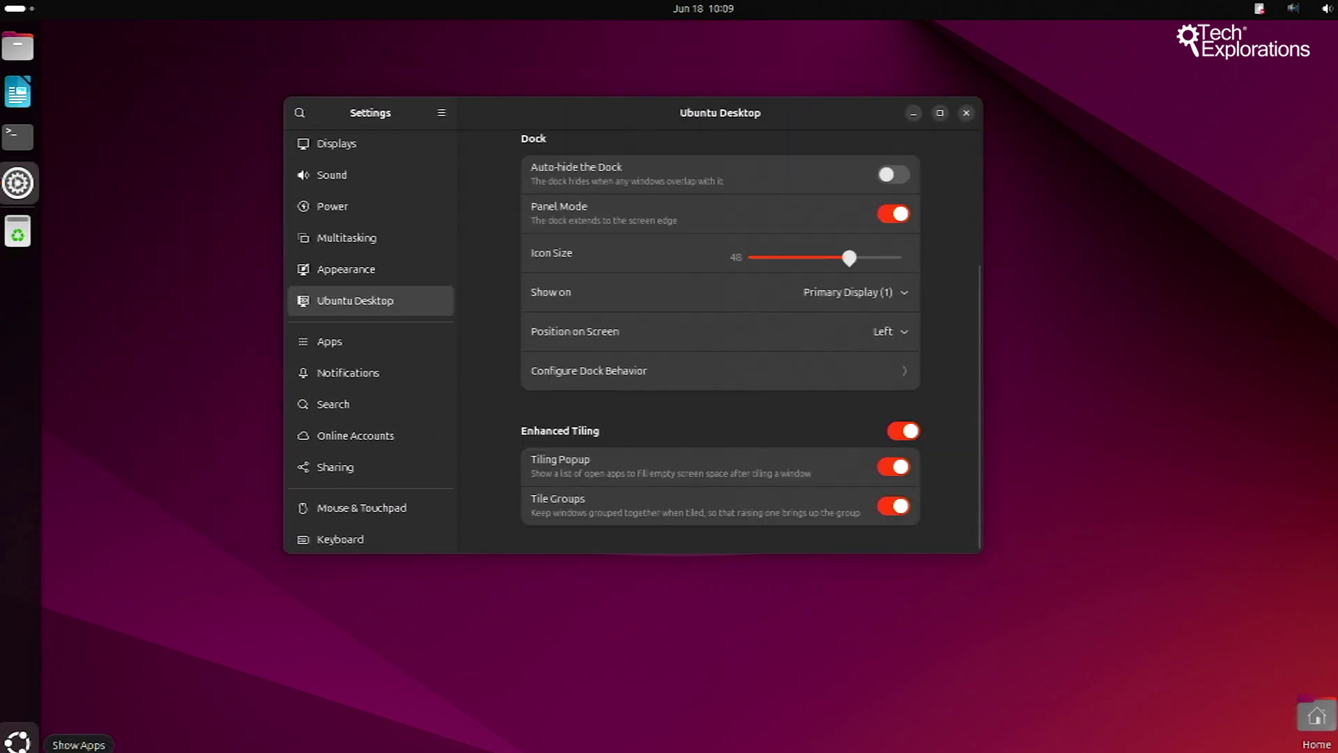
left_click(18, 740)
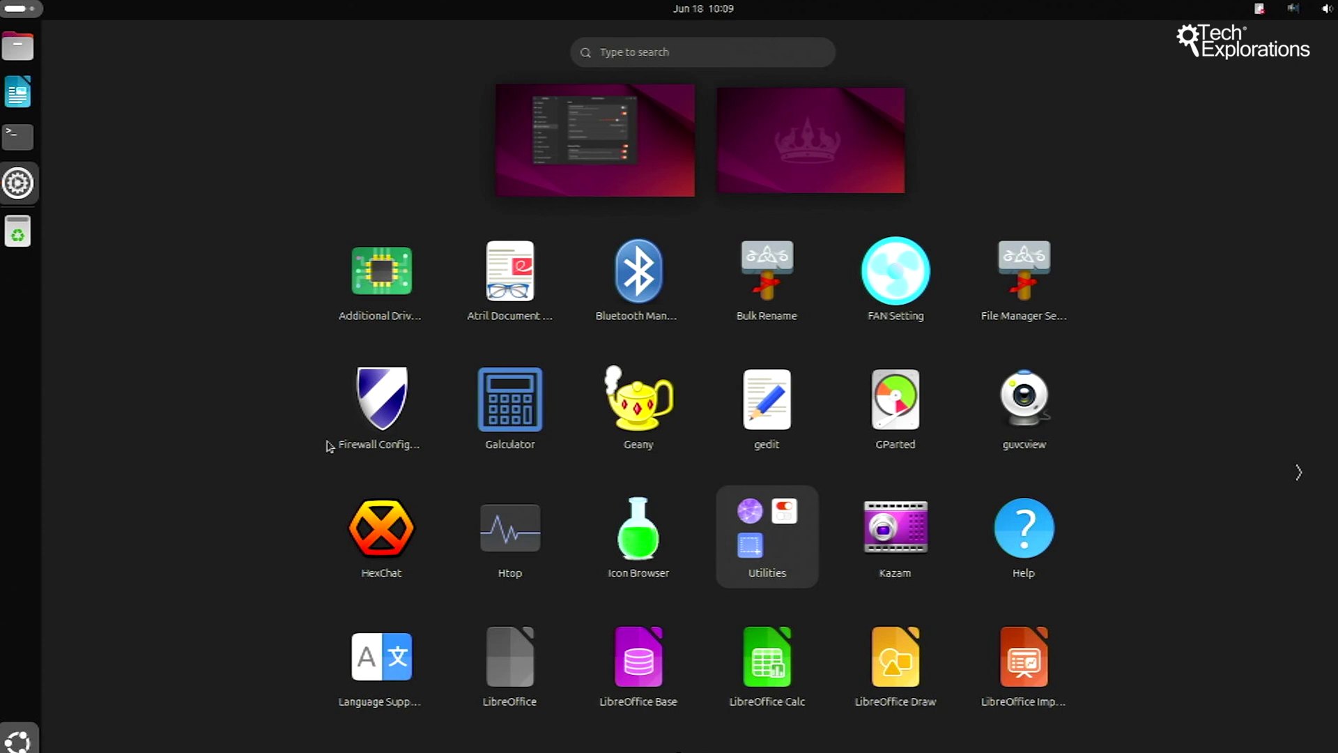
scroll(983, 510, "down", 1)
left_click(982, 511)
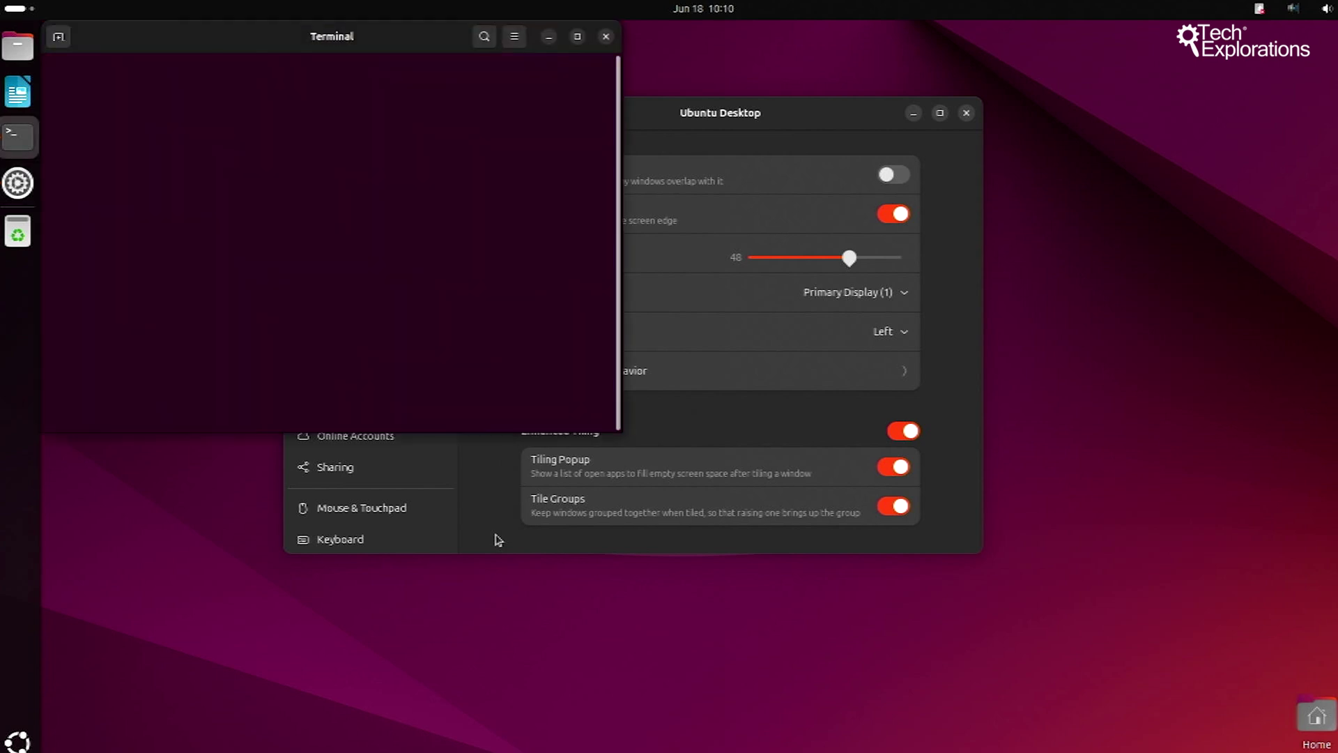
Step: Move the htop terminal aside, launch Midnight Commander and position its window beside it
left_click_drag(404, 40, 482, 101)
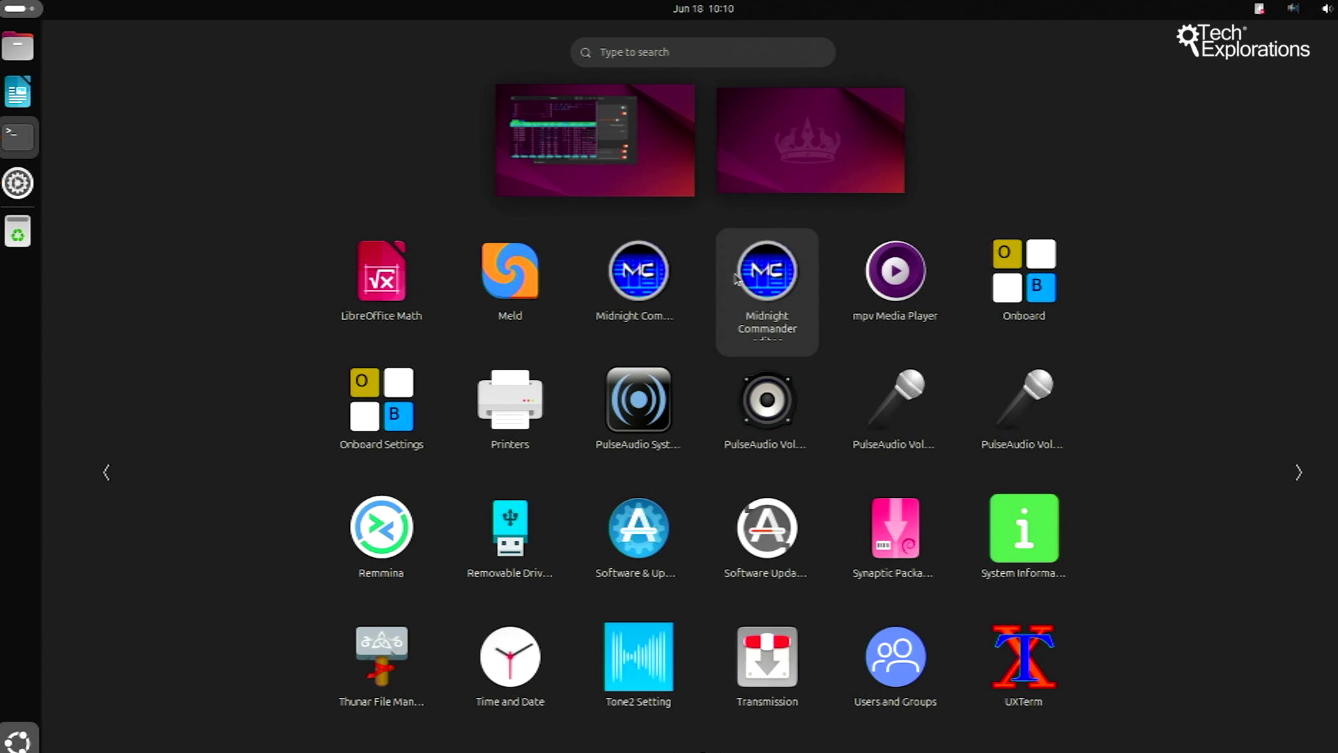
left_click(655, 279)
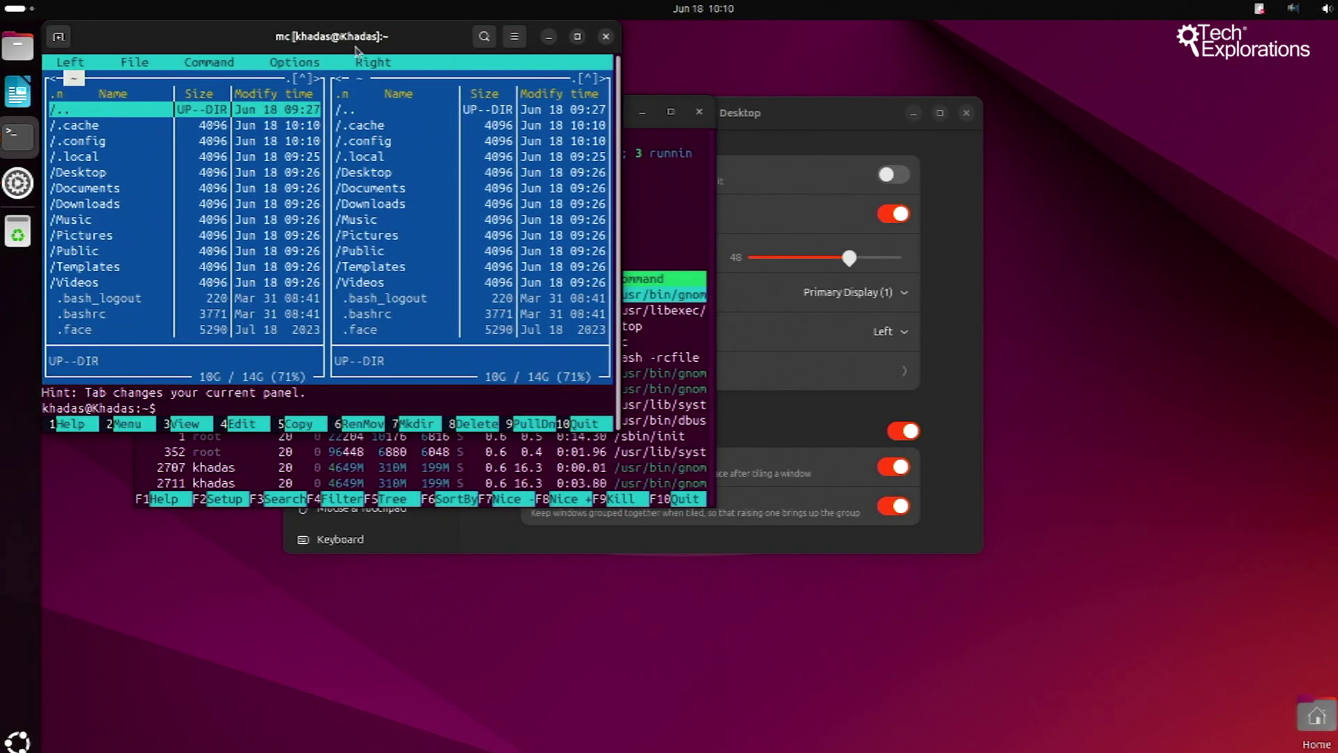
left_click_drag(348, 27, 1024, 275)
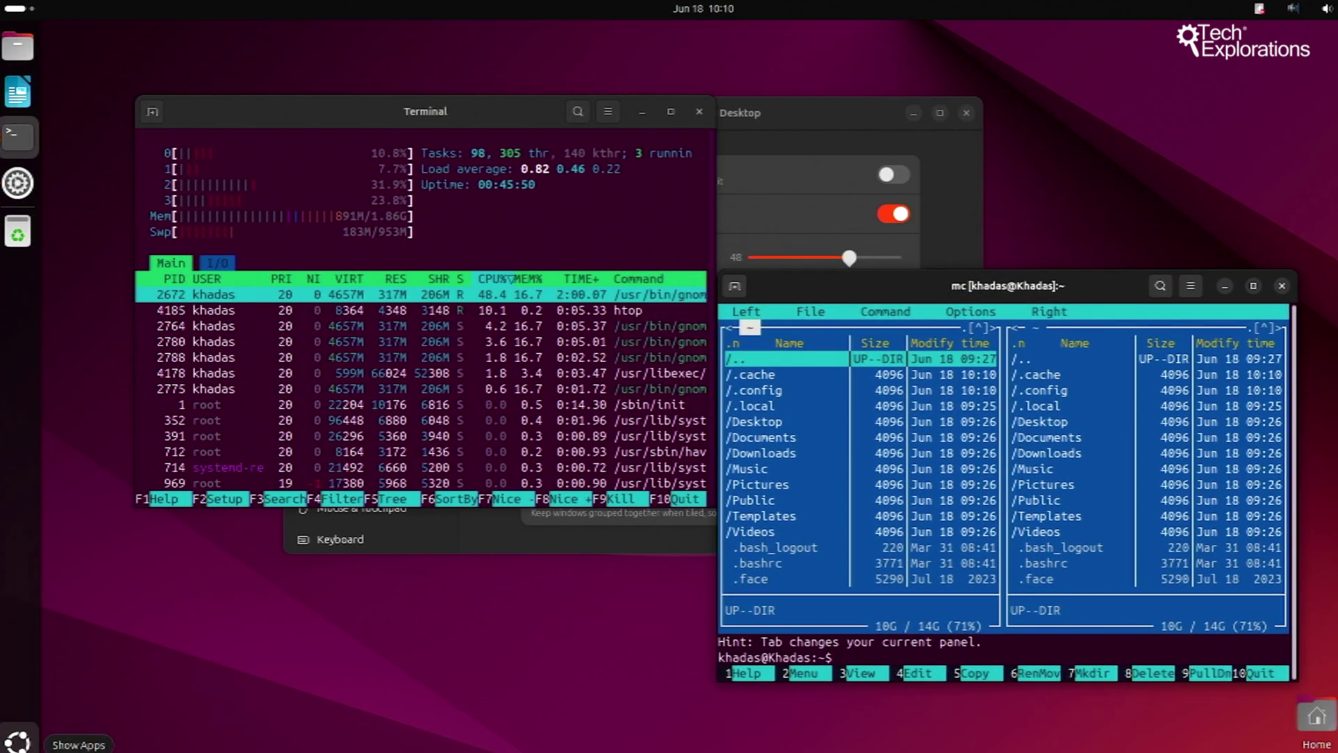
Step: Launch the calculator and move its window down over htop
left_click(17, 740)
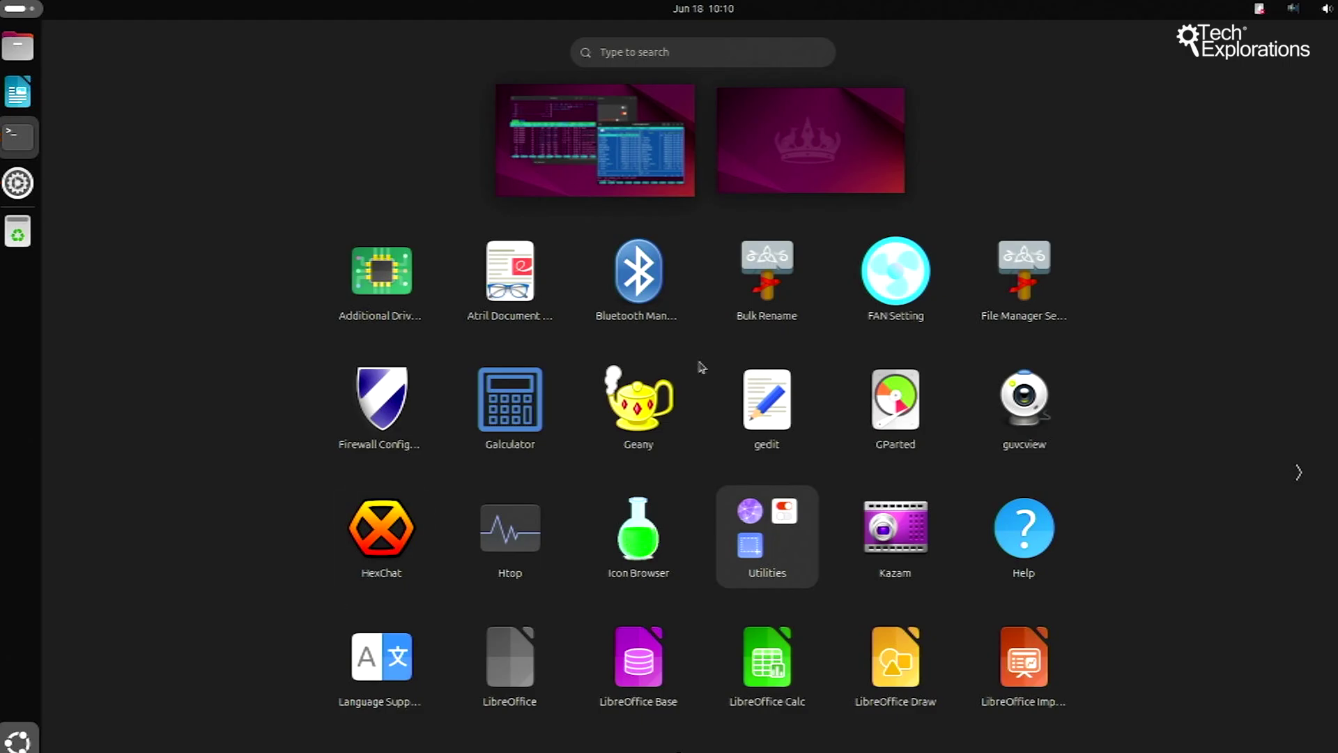
left_click(511, 416)
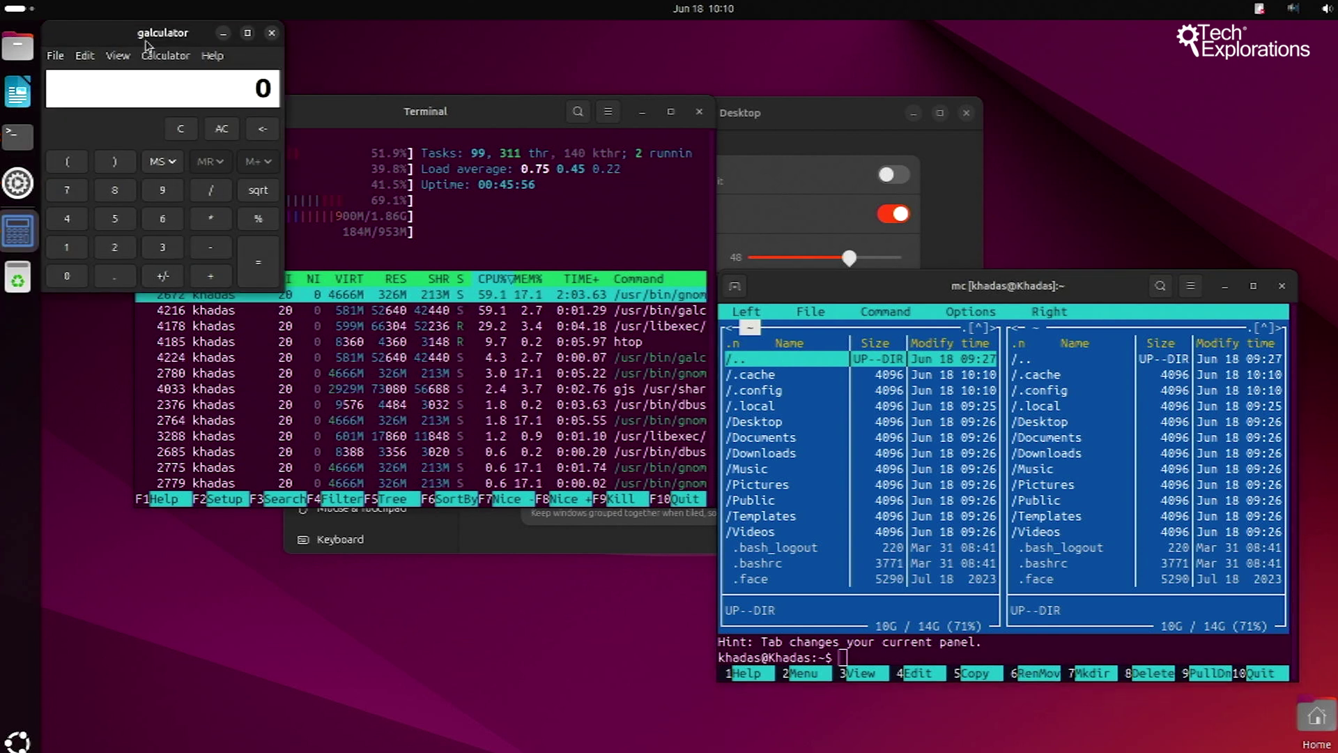
left_click_drag(140, 37, 200, 412)
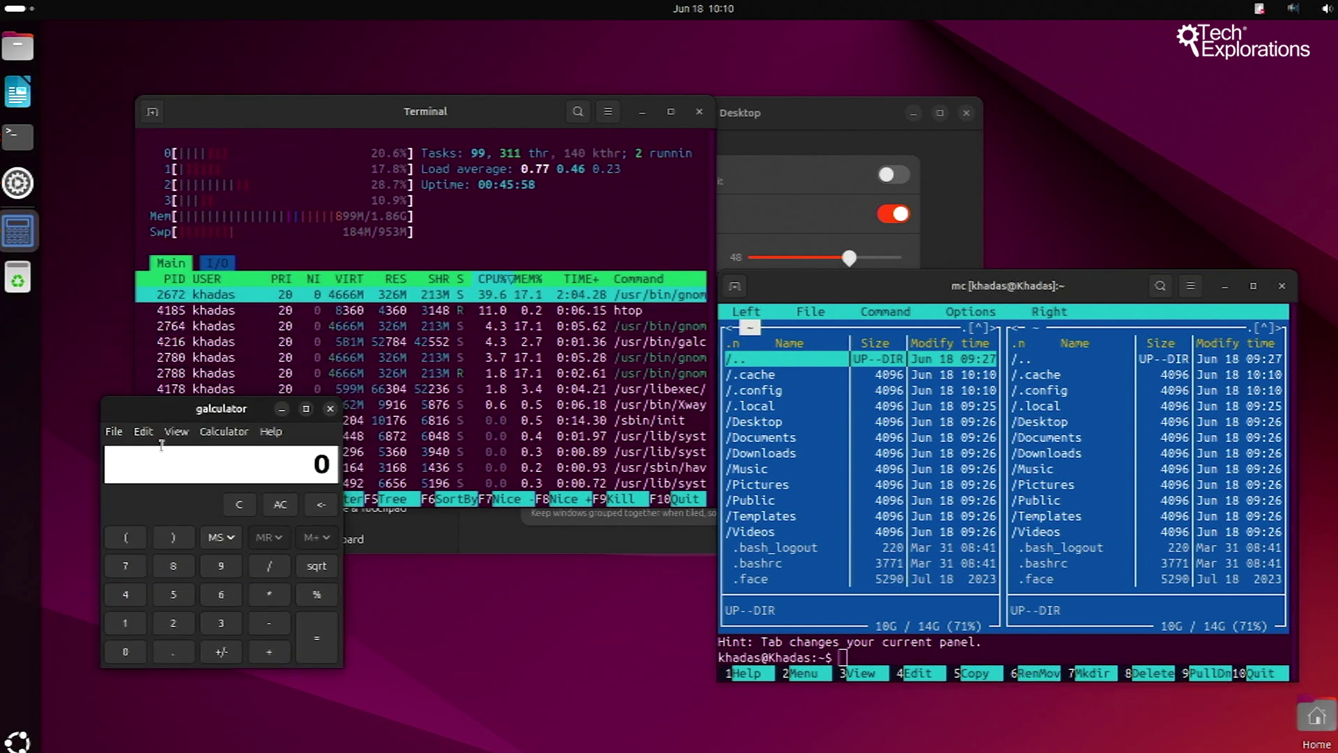
Step: Try the calculator's Paper Mode, then switch to Scientific Mode and reposition the window
left_click(176, 433)
left_click(197, 486)
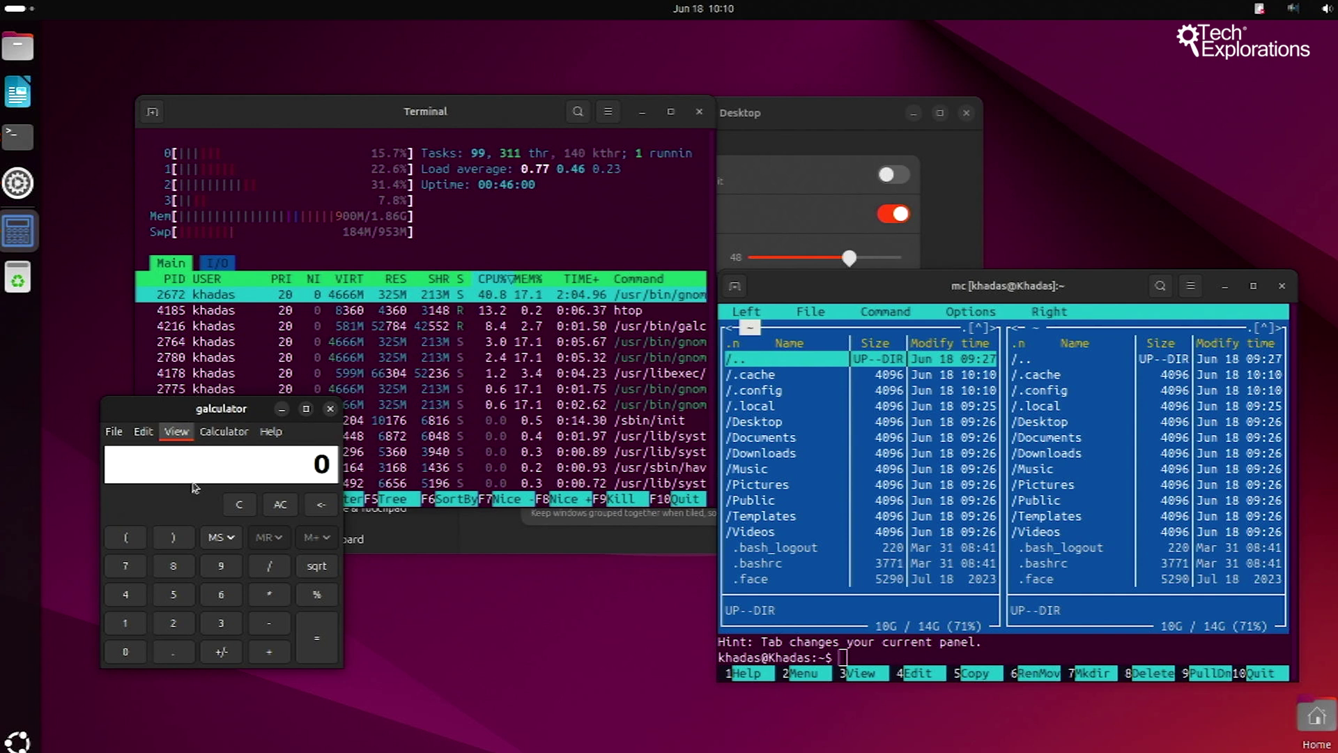
left_click(175, 432)
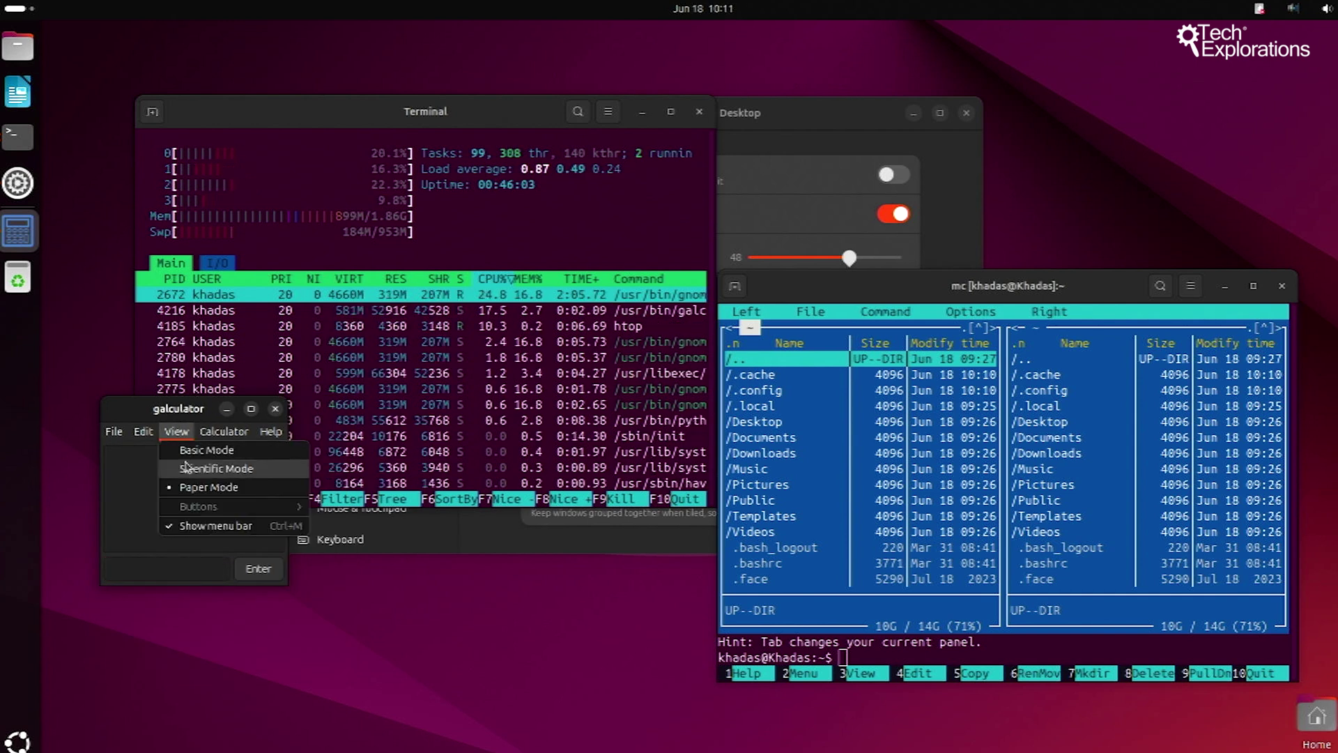
left_click(184, 464)
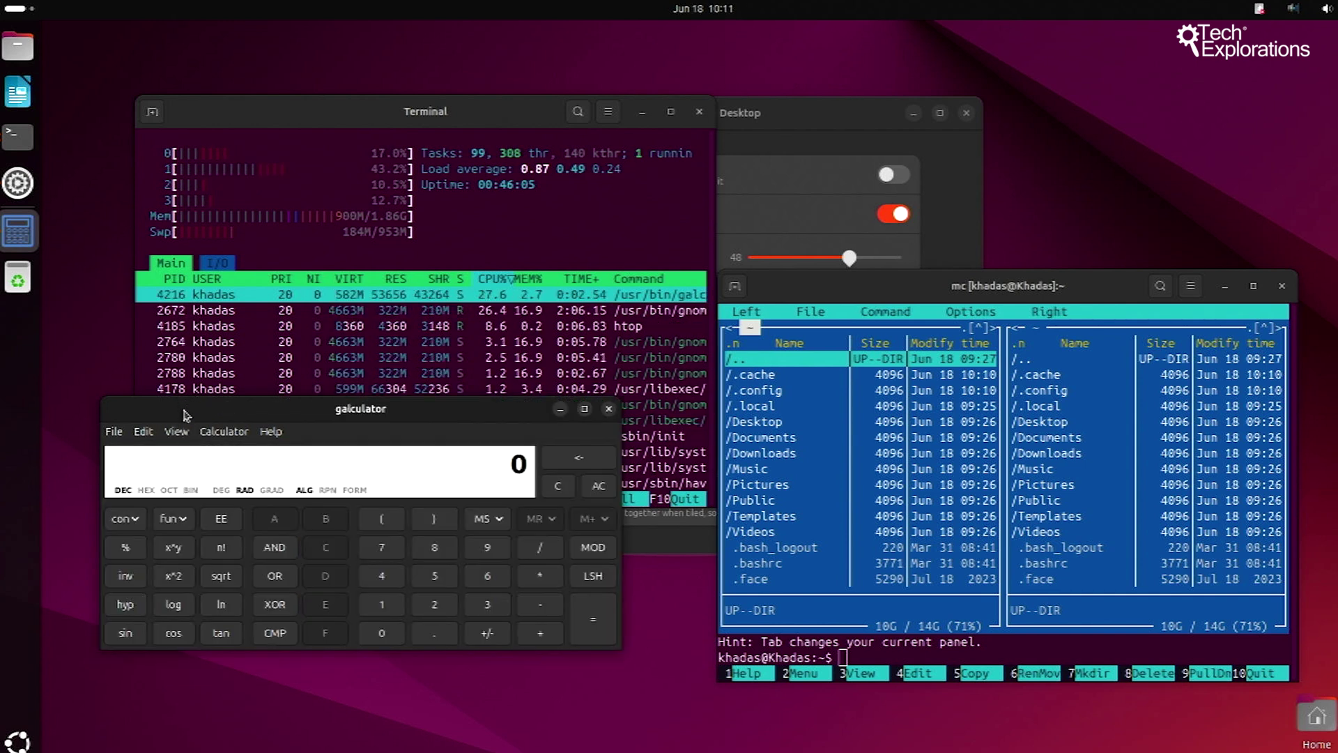
left_click_drag(183, 408, 166, 429)
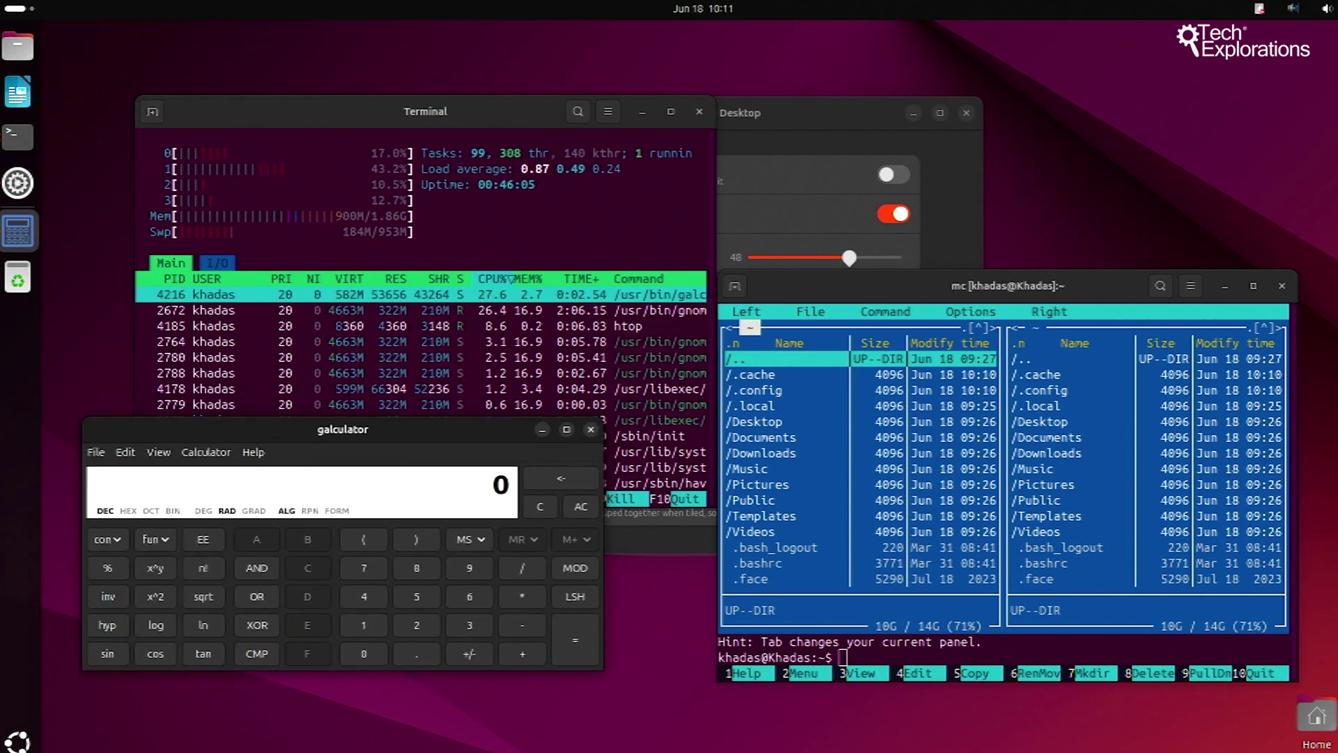
left_click(19, 740)
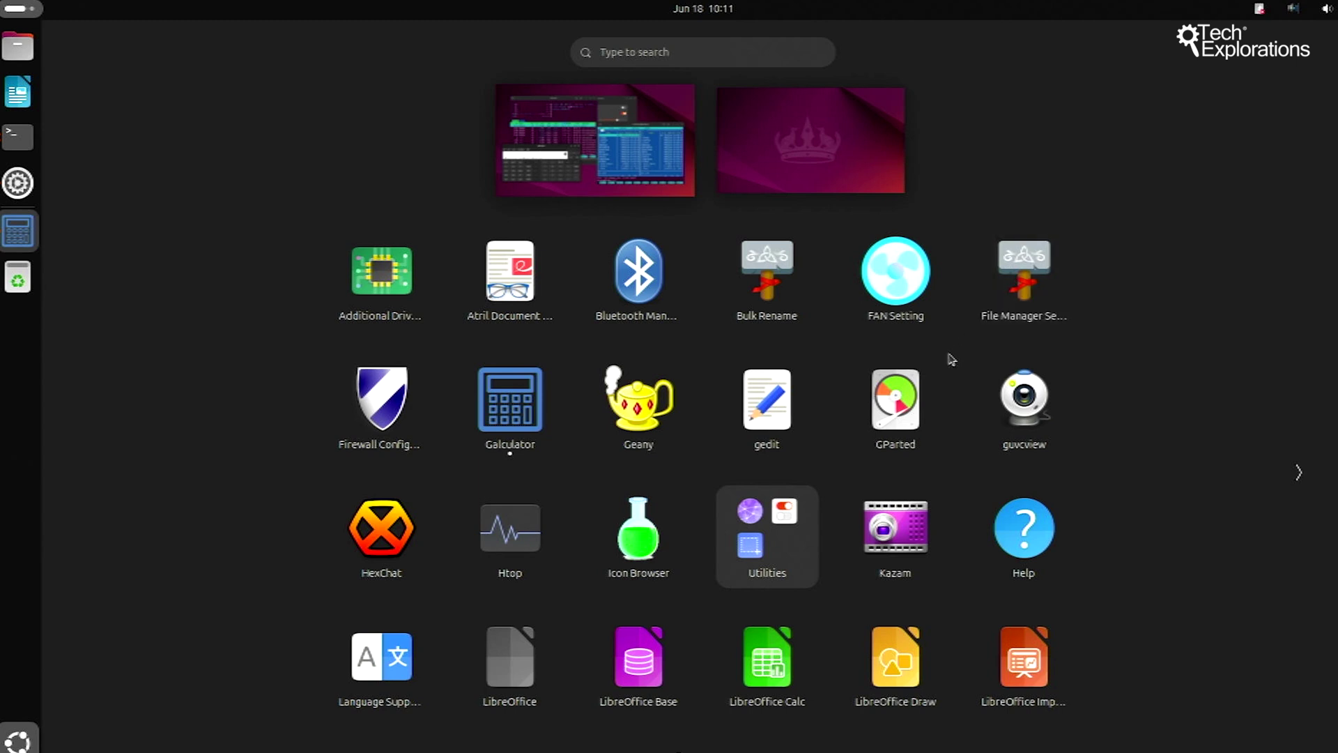
Step: Launch GParted as root with the account password and centre its window showing /dev/mmcblk0
left_click(899, 400)
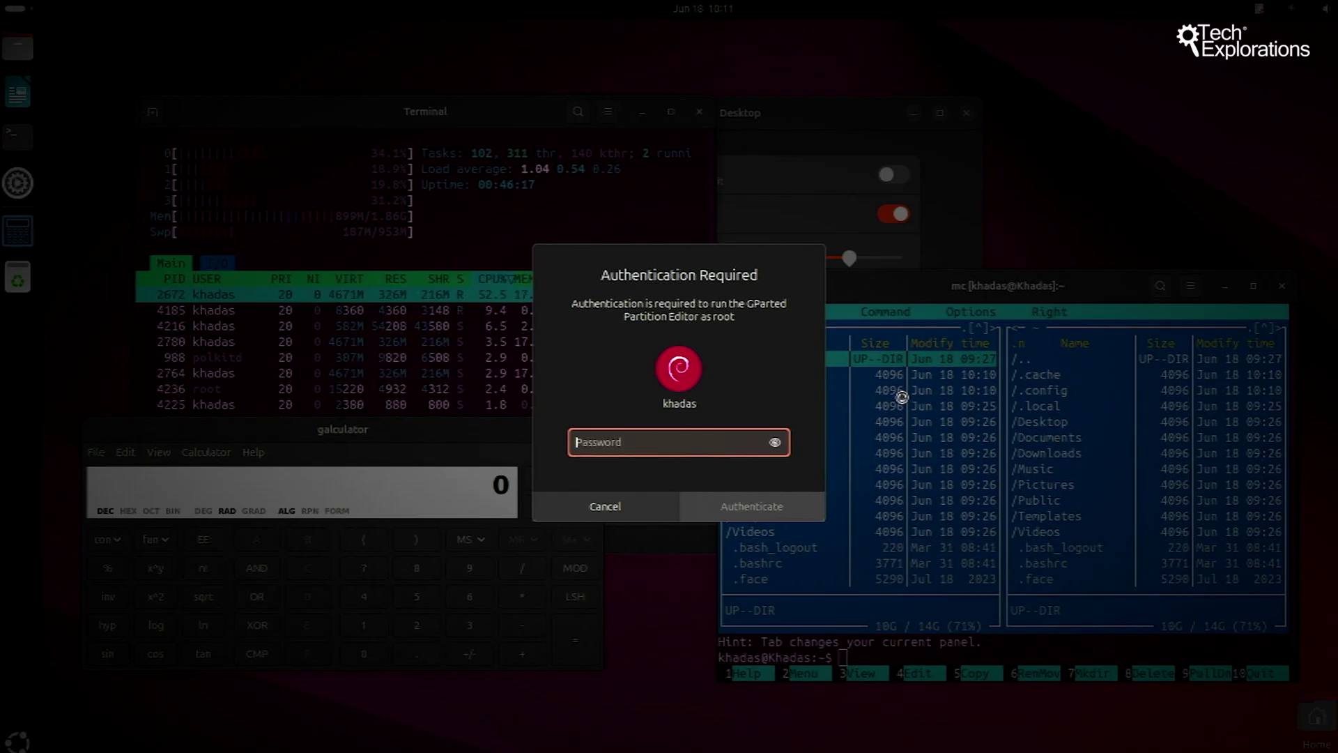
type("•••")
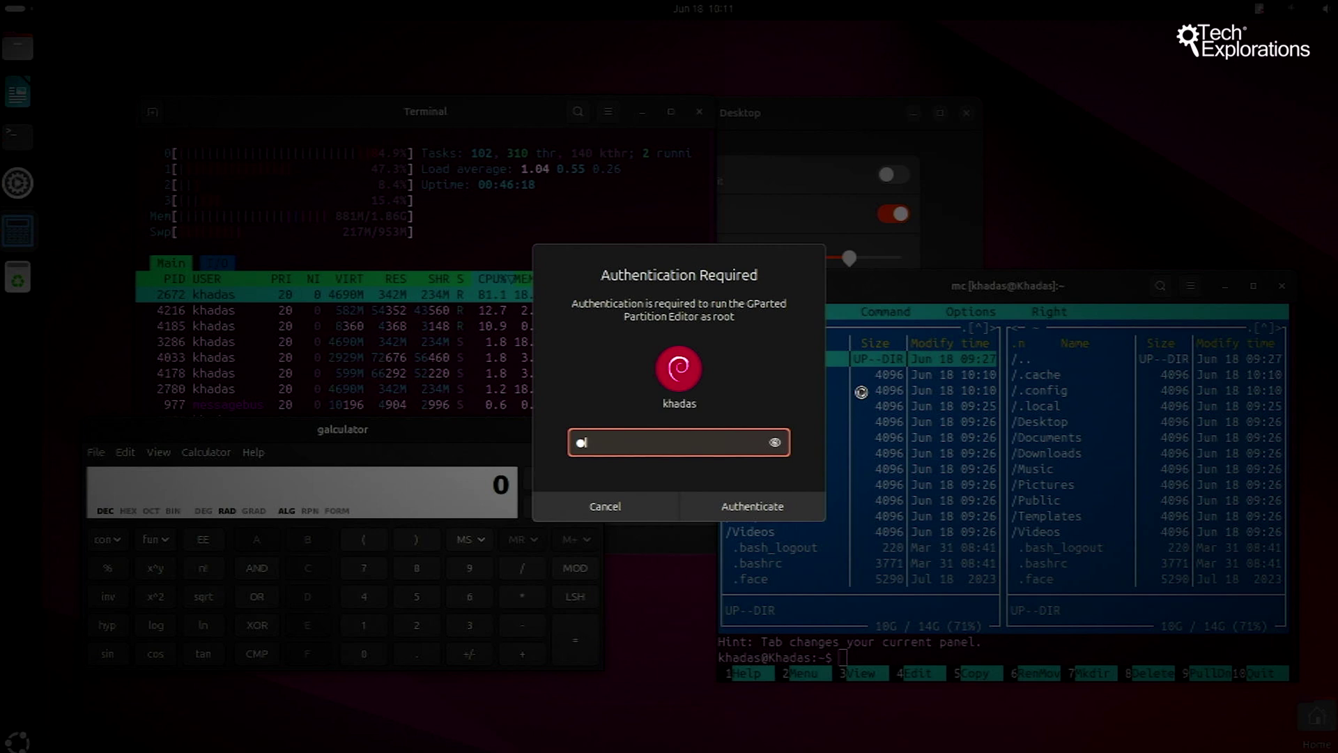
type("••••")
key("Return")
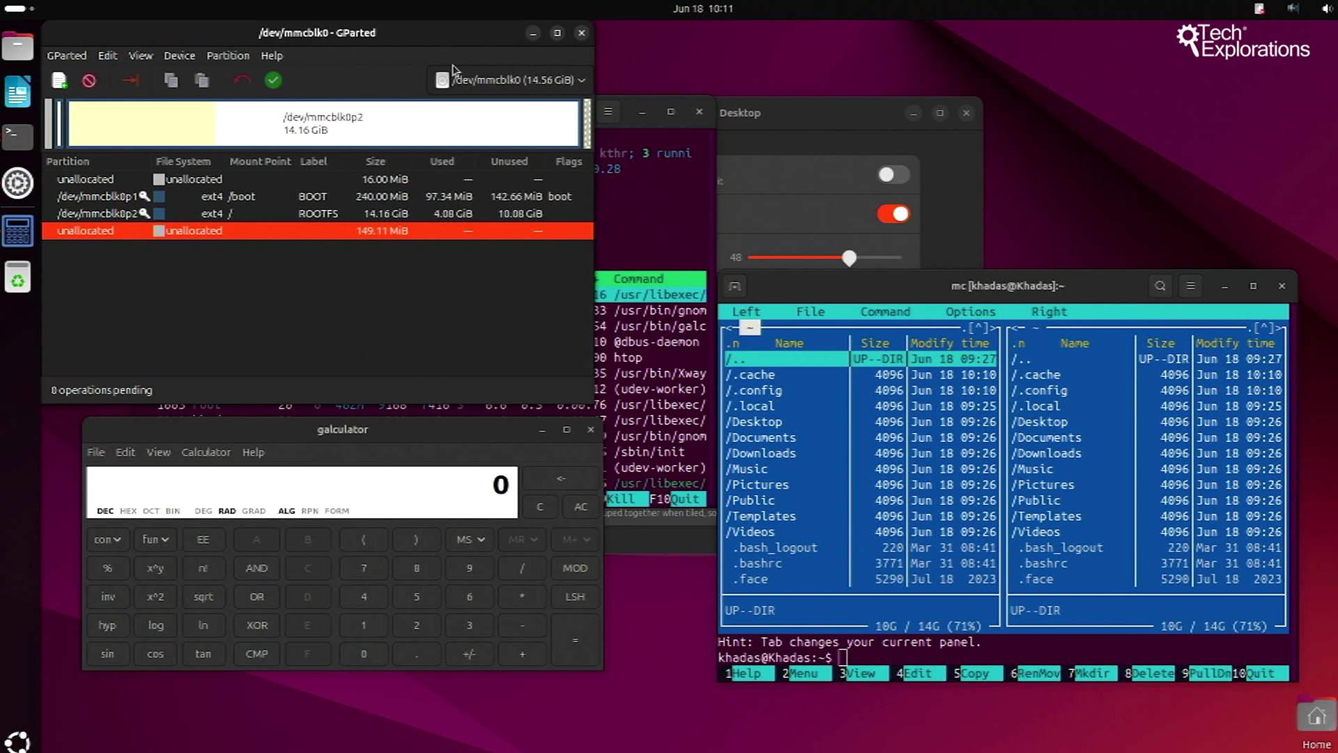
left_click_drag(419, 36, 732, 418)
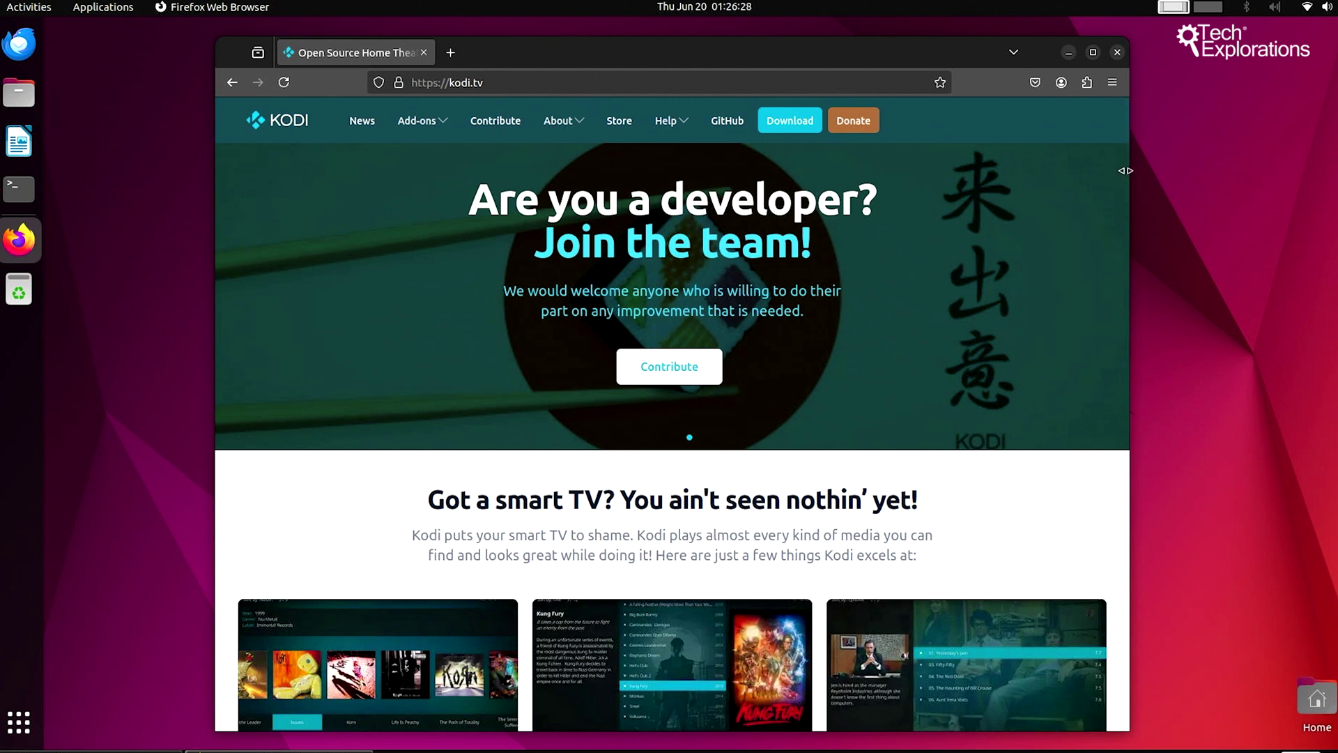
Step: Browse kodi.tv, jump to the Ubuntu Team Kodi PPA section, and move the terminal left
scroll(1033, 307, "down", 10)
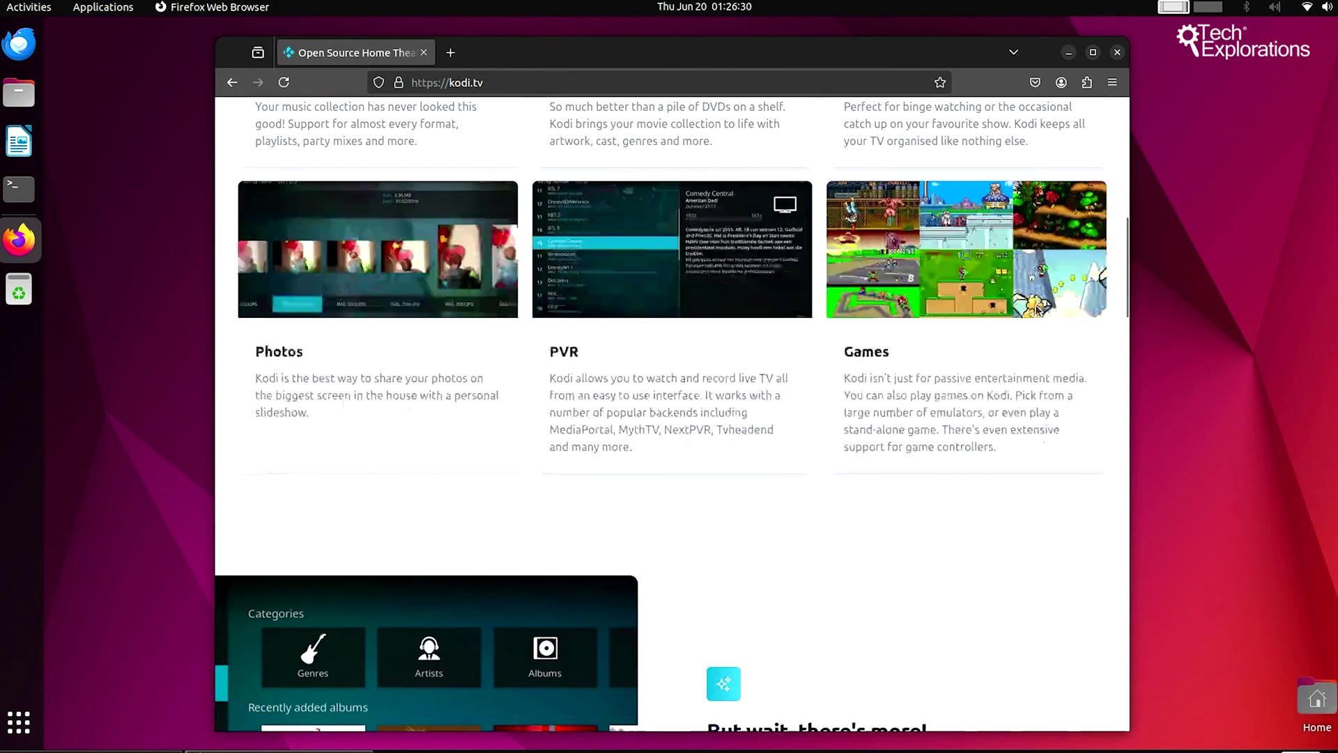
scroll(1037, 309, "down", 15)
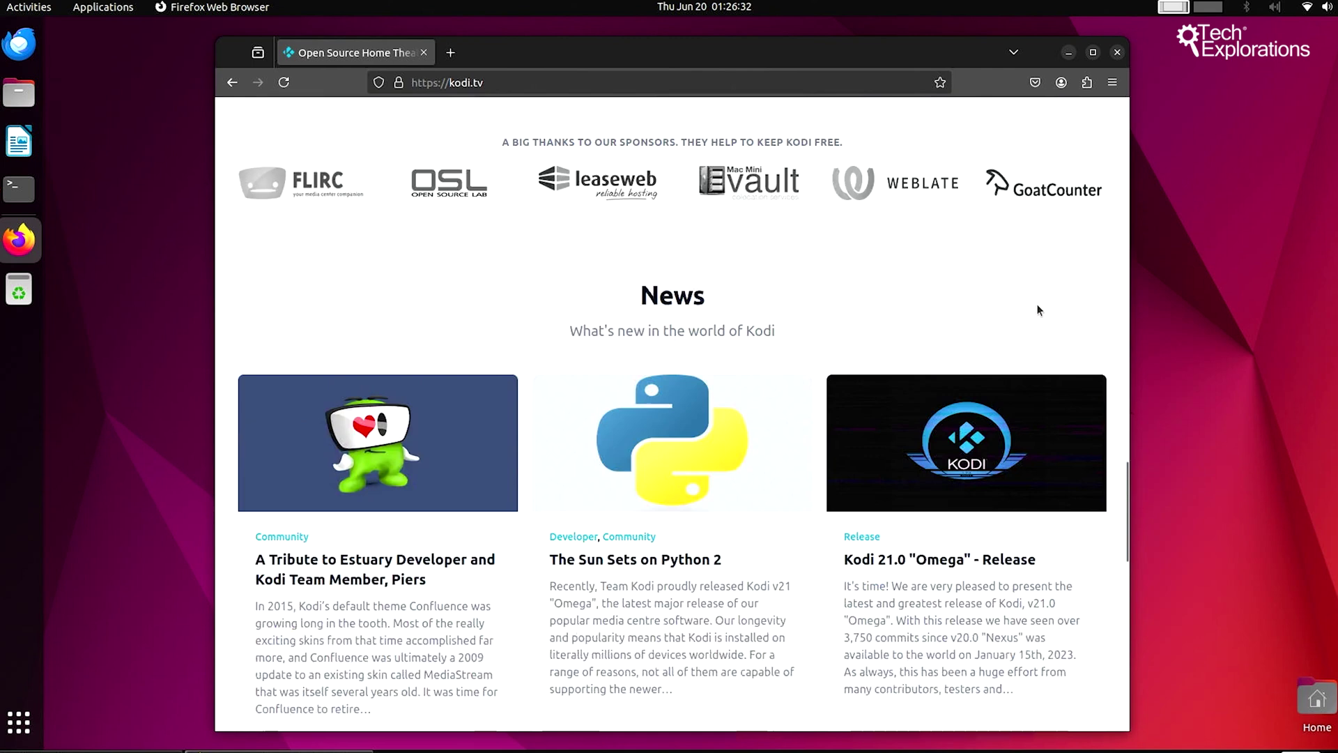
scroll(1037, 310, "down", 10)
scroll(1037, 309, "up", 4)
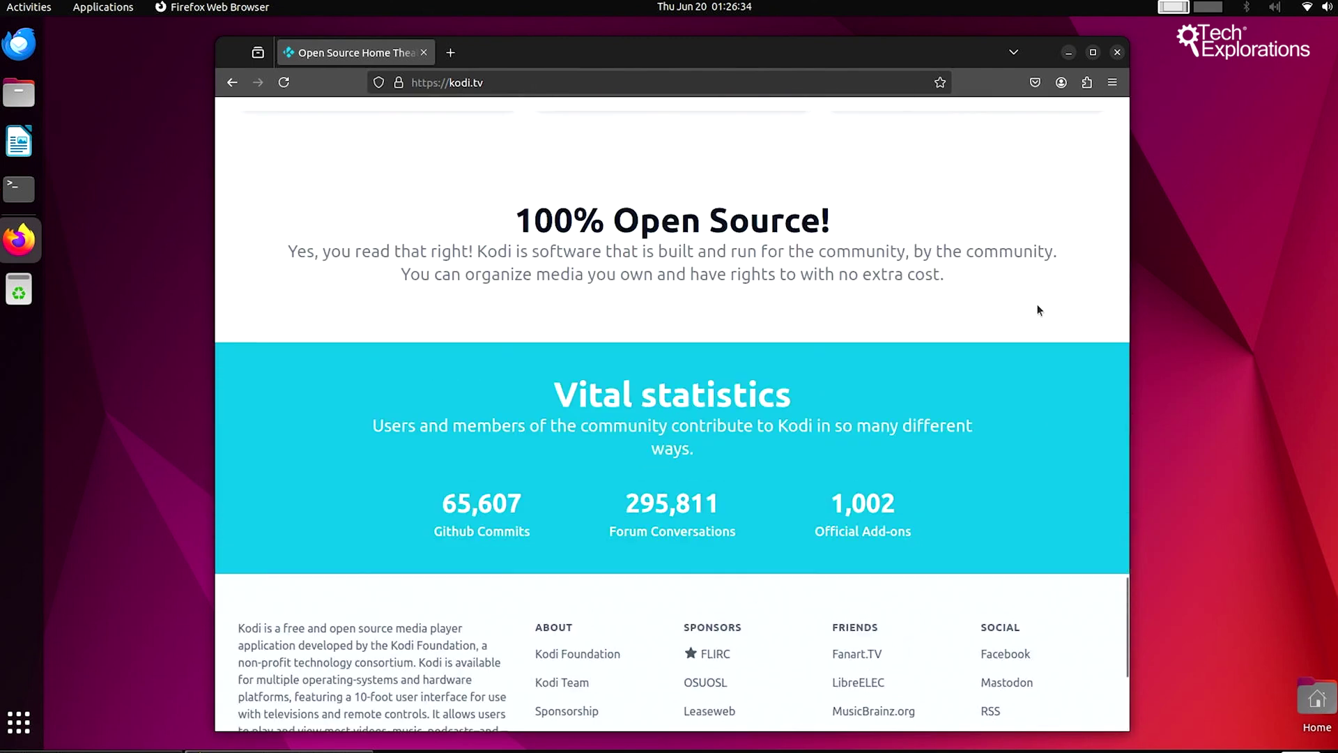
scroll(1037, 309, "up", 5)
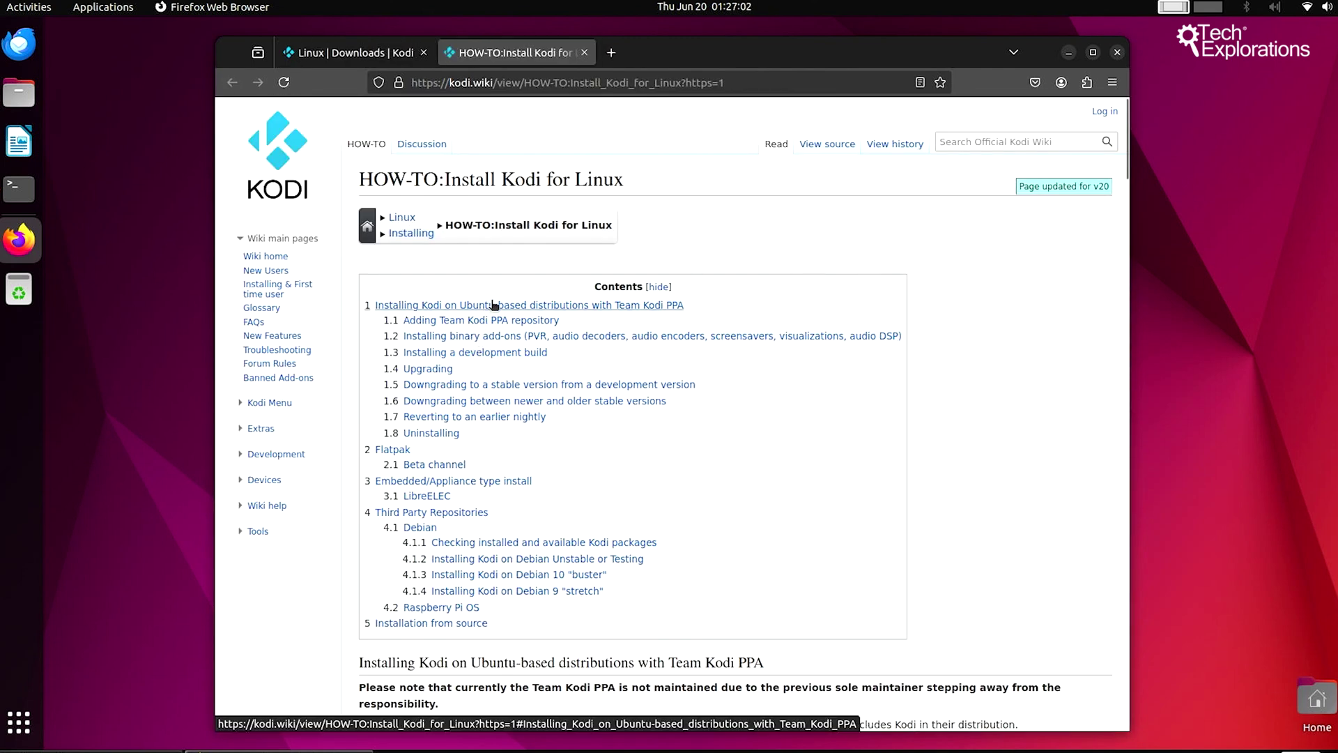
left_click(495, 305)
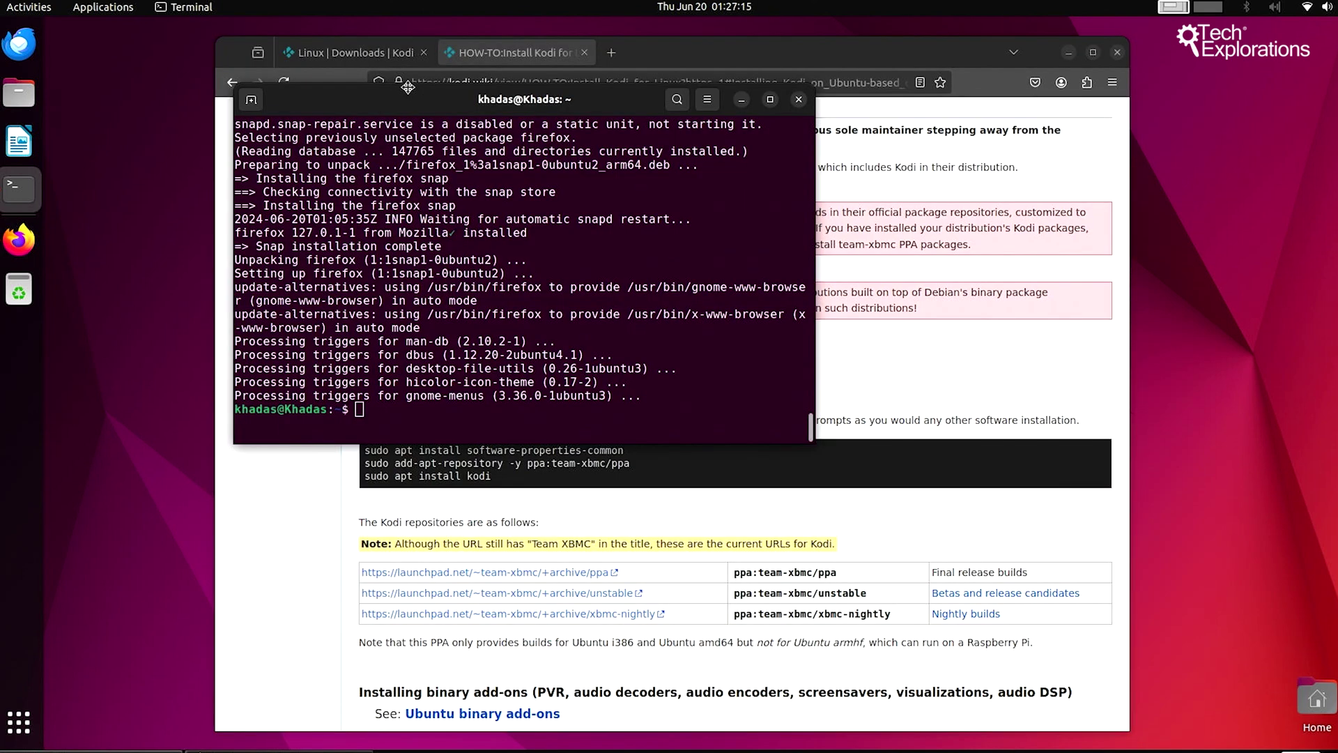
left_click_drag(412, 15, 232, 35)
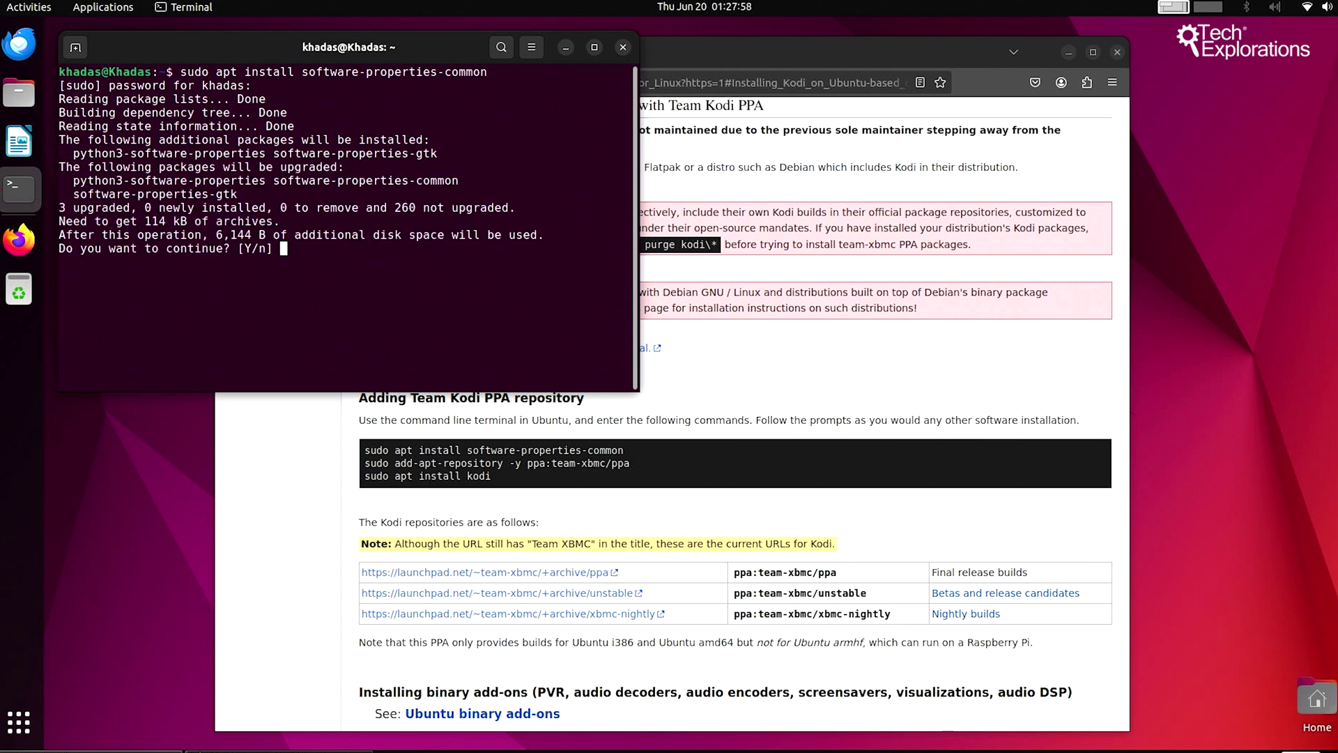
Step: Confirm software-properties-common, add ppa:team-xbmc/ppa, and run 'sudo apt install kodi'
type("y")
key("Return")
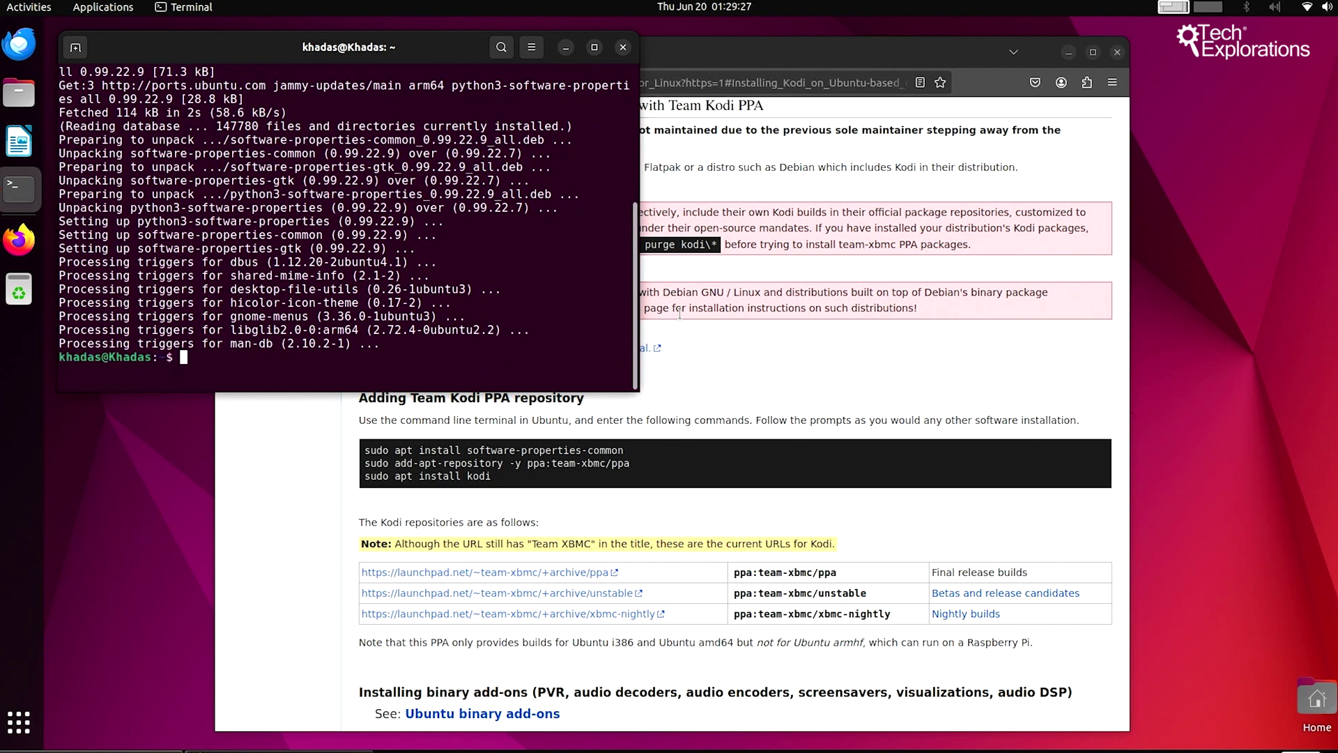
type("sudo add-apt-repository -y ppa:team-xbmc/ppa")
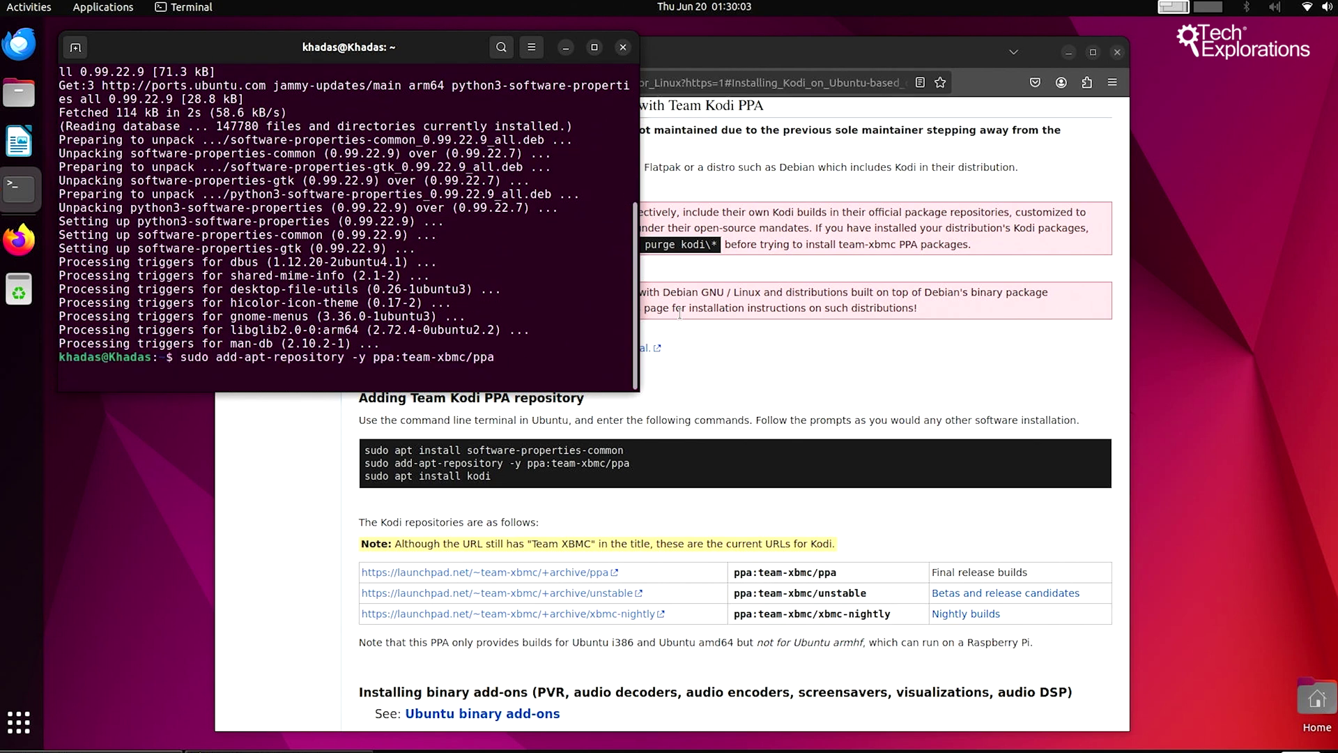
key("Return")
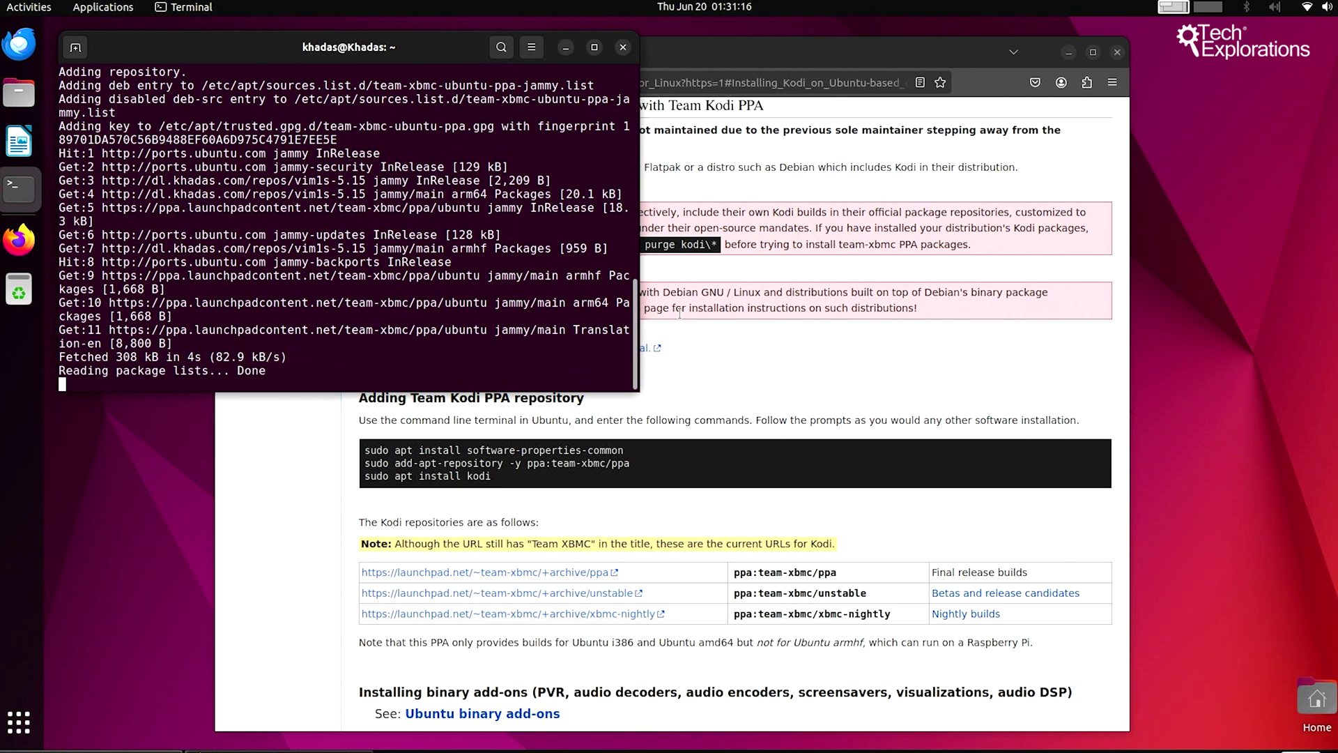
type("sudo apt install kodi")
key("Return")
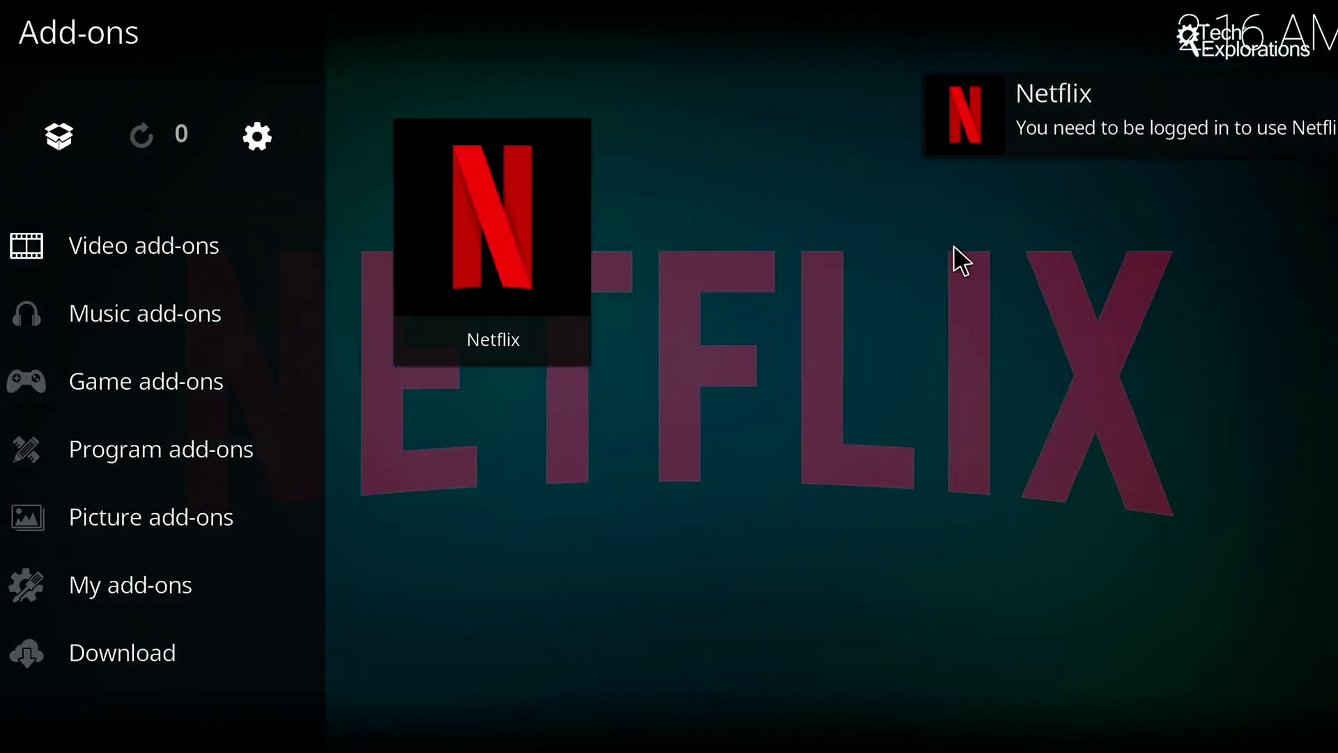
Step: Choose the CoreELEC 20.1 image (item 17) in the OOWOW list and start its download
left_click(573, 212)
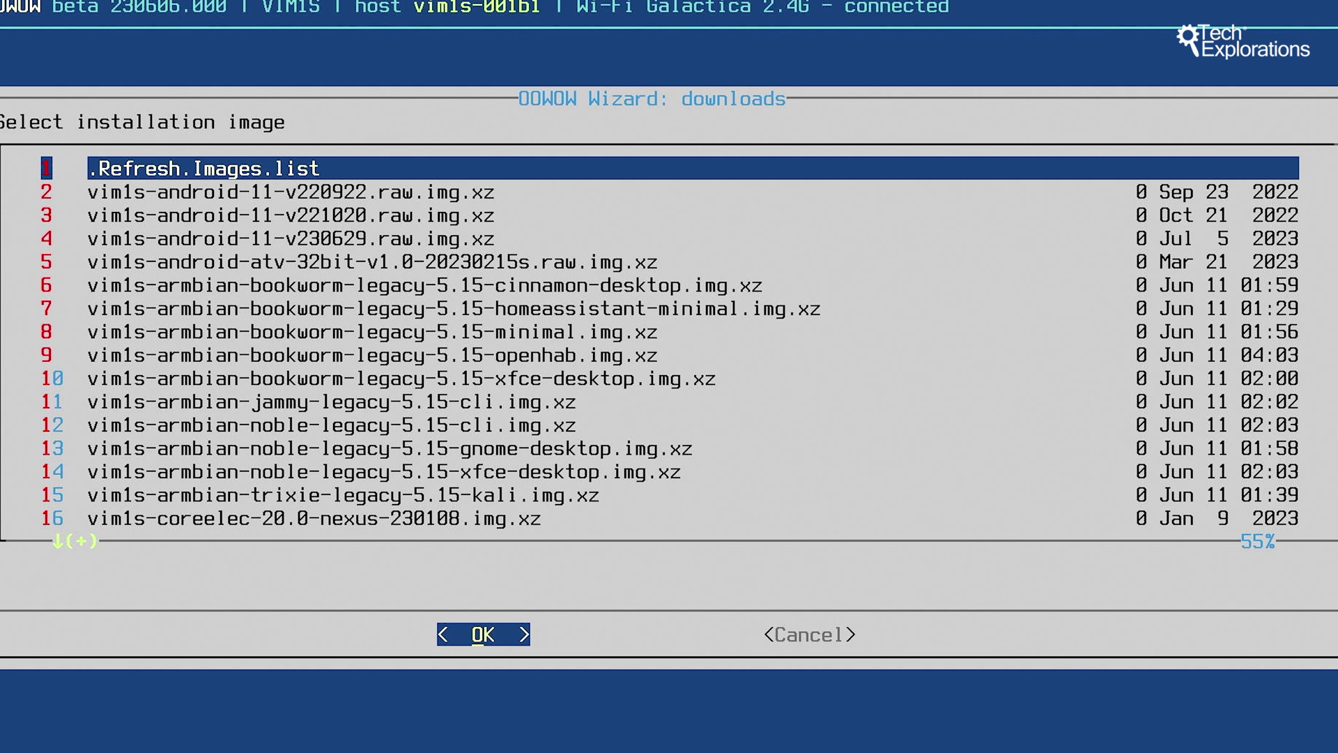
key("Down")
key("Down")
key("Down")
key("Down")
key("Down")
key("Down")
key("Down")
key("Down")
key("Down")
key("Down")
key("Down")
key("Down")
key("Down")
key("Down")
key("Down")
key("Down")
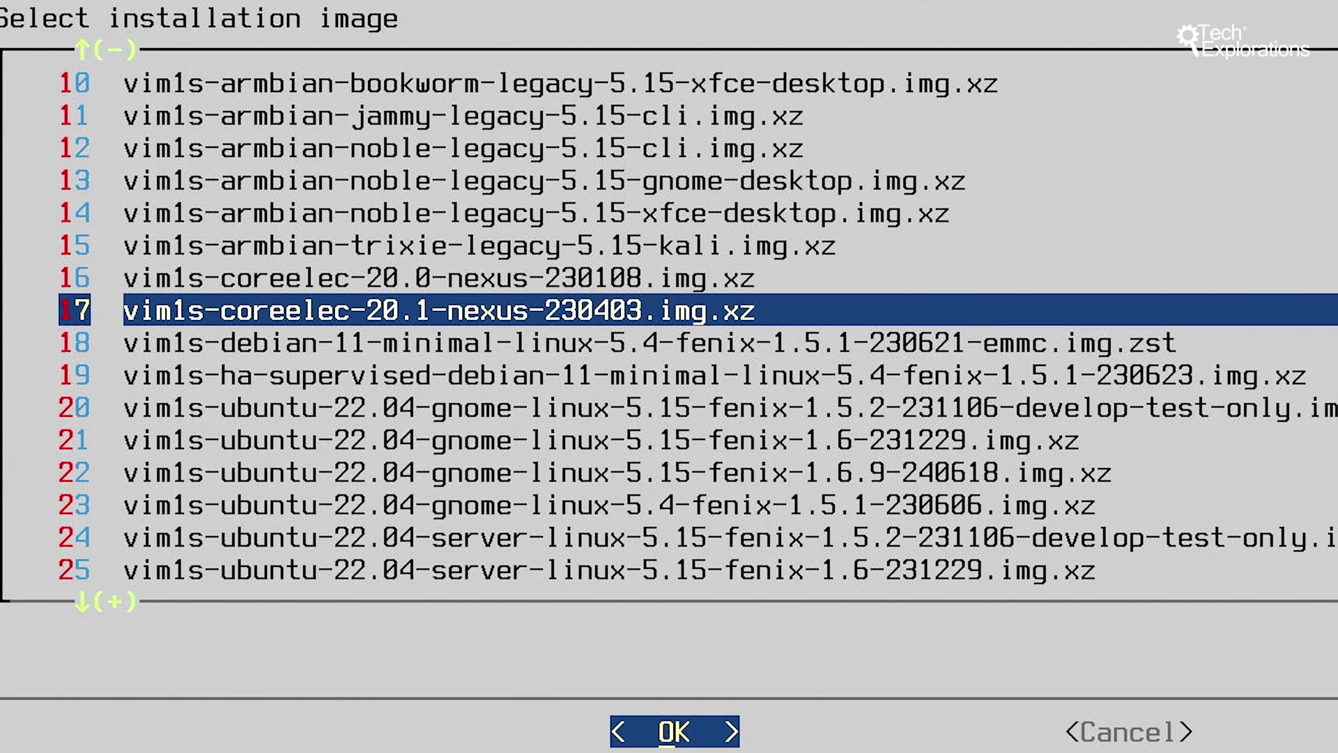
key("Return")
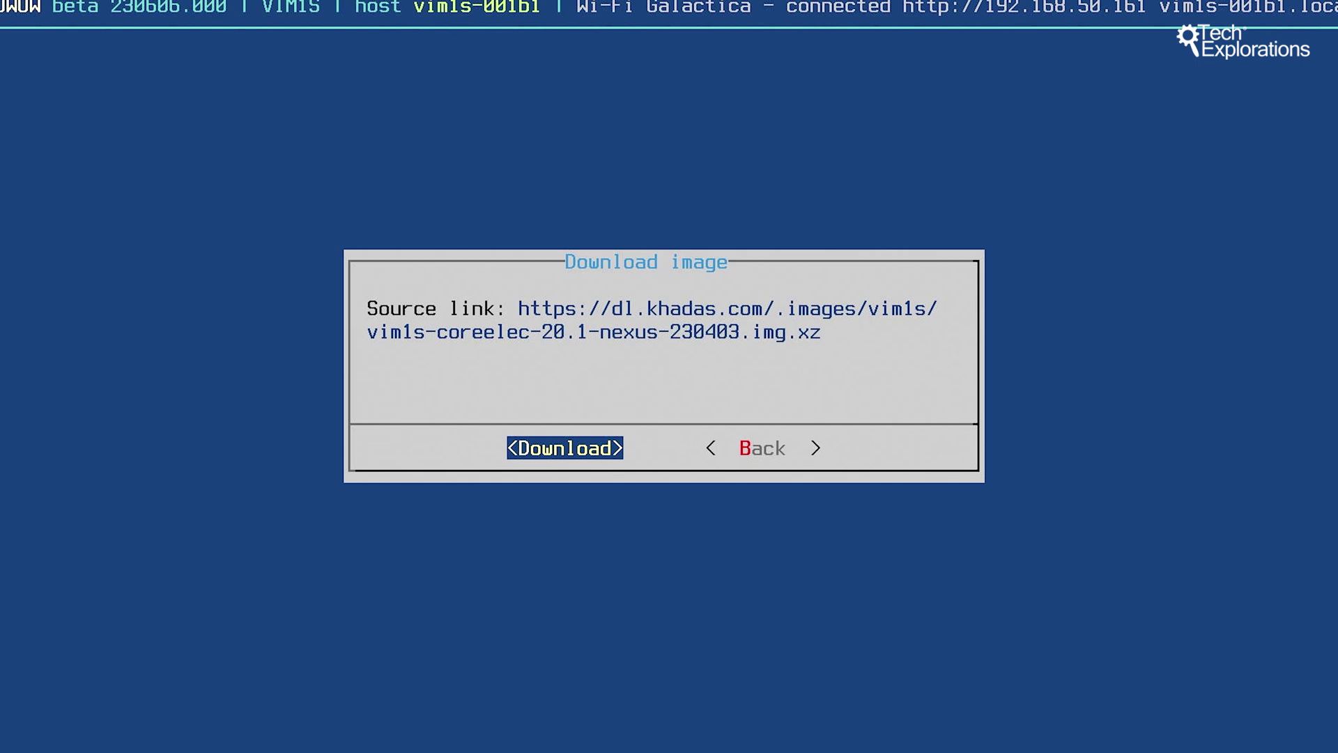
key("Return")
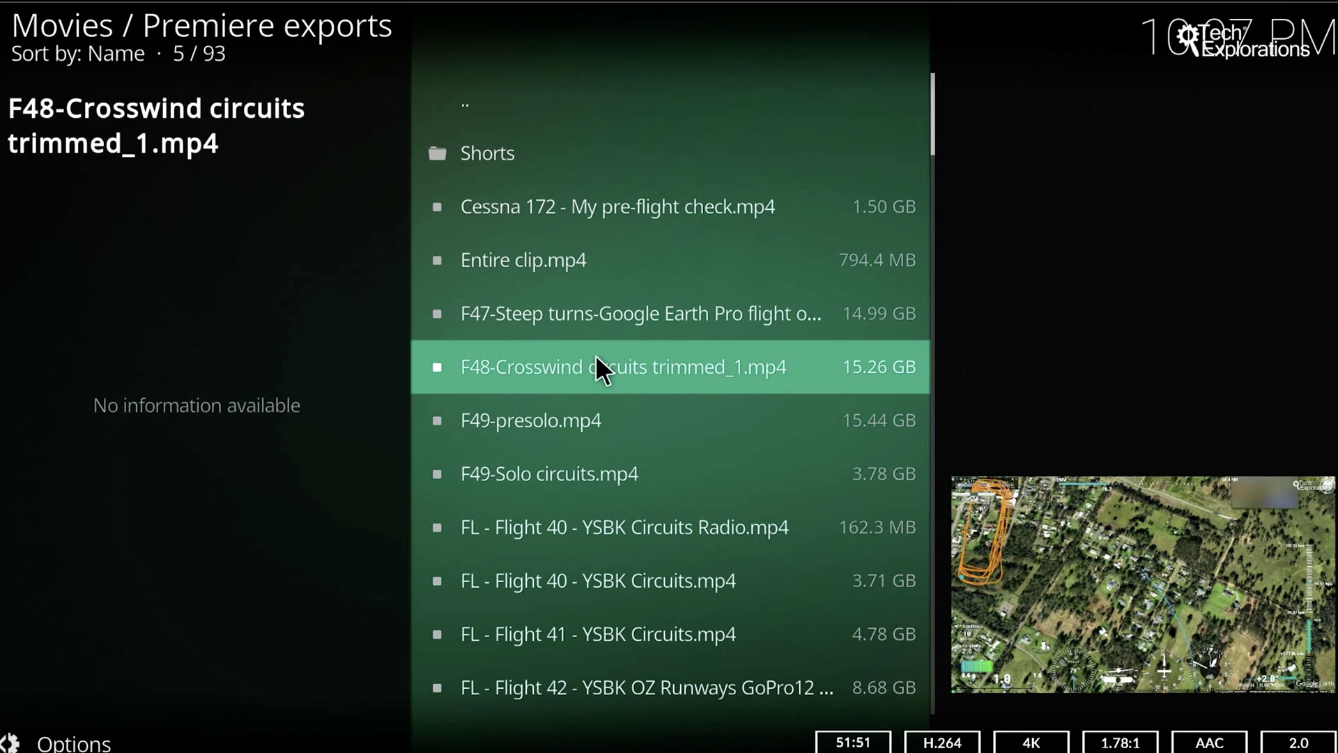
scroll(624, 517, "down", 5)
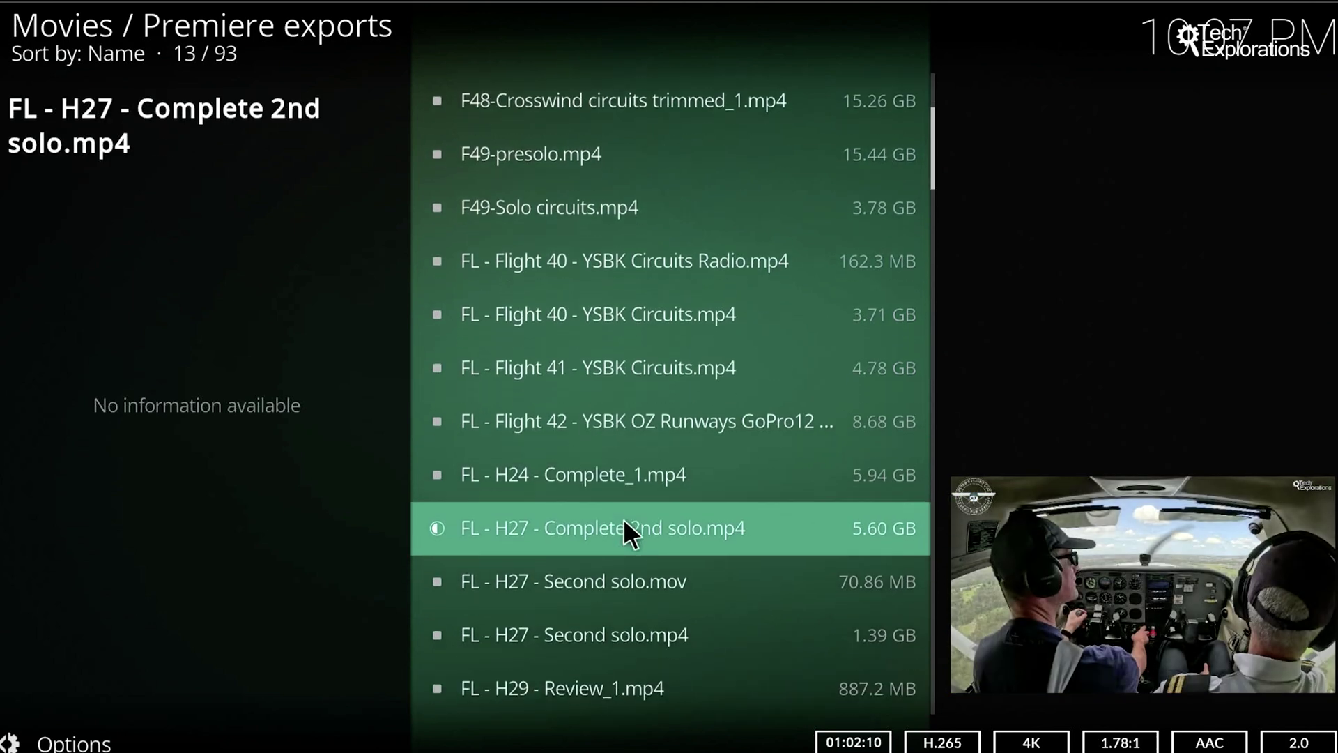